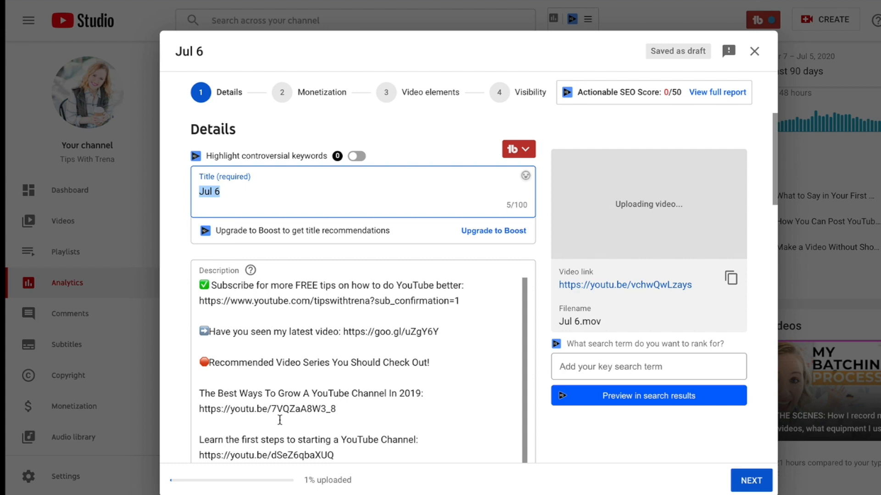
Step: Clear the default "Jul 6" text from the video's title
click(235, 193)
key(BackSpace)
key(BackSpace)
key(BackSpace)
key(BackSpace)
key(BackSpace)
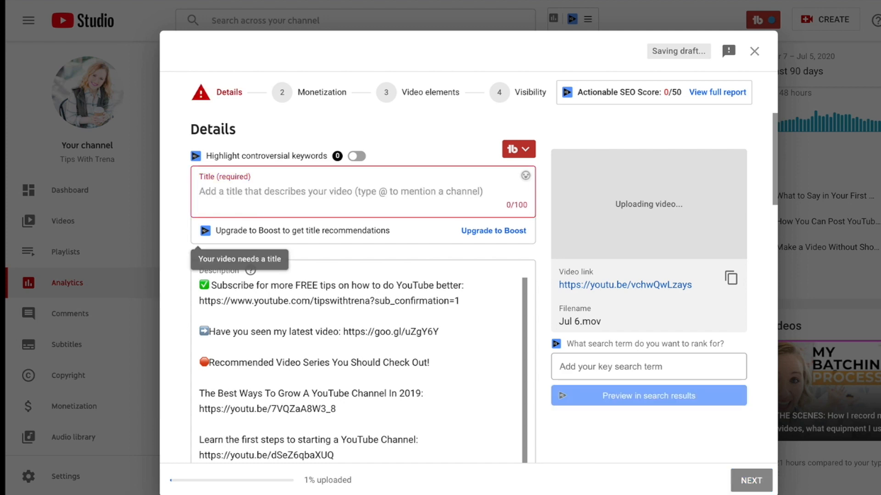
Step: Switch to Asana and review the tag and search-term screenshots in the "21 in 21 - What should your first YouTube Video be?" task
mouse_move(675, 23)
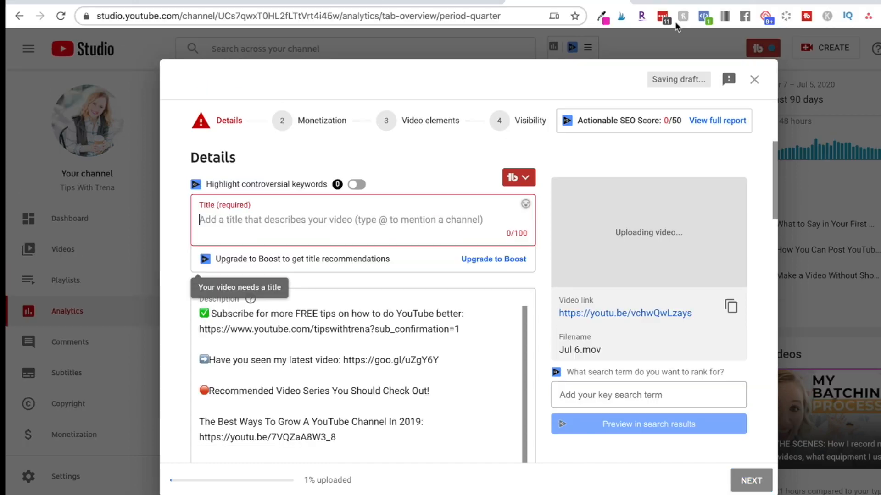
click(678, 4)
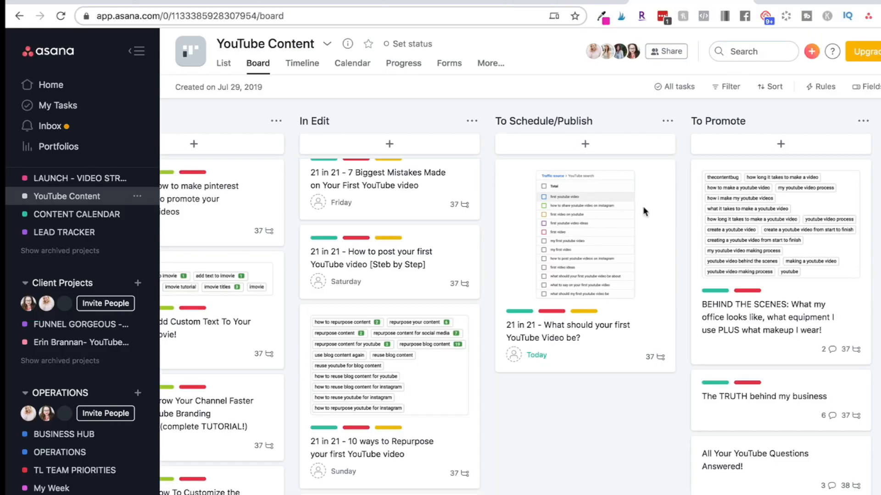
click(598, 263)
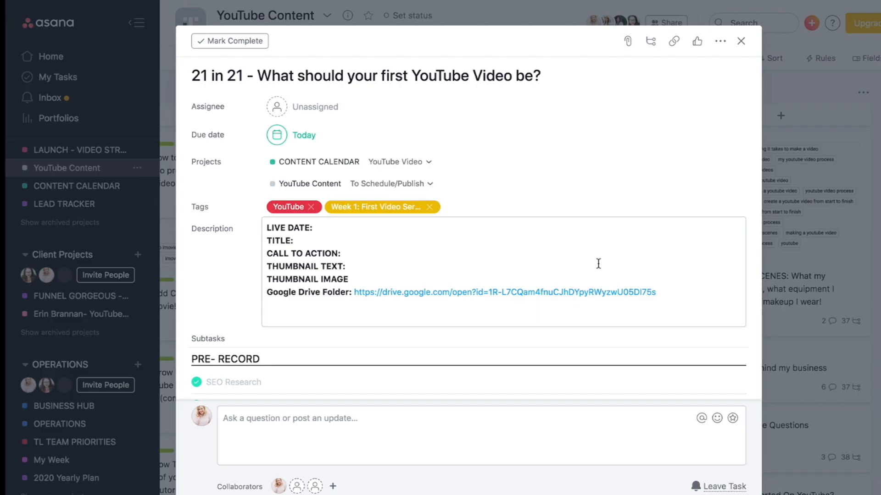
scroll(598, 262, down, 2)
scroll(598, 263, up, 2)
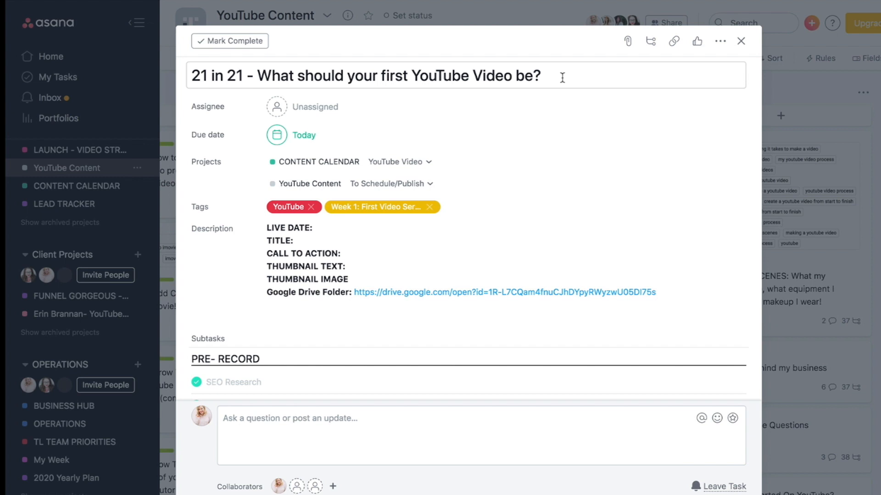
scroll(563, 79, down, 10)
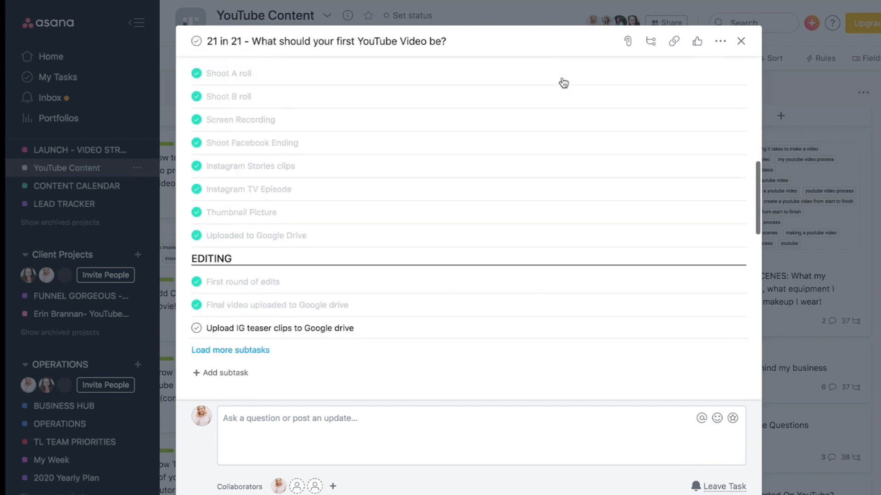
scroll(563, 83, down, 5)
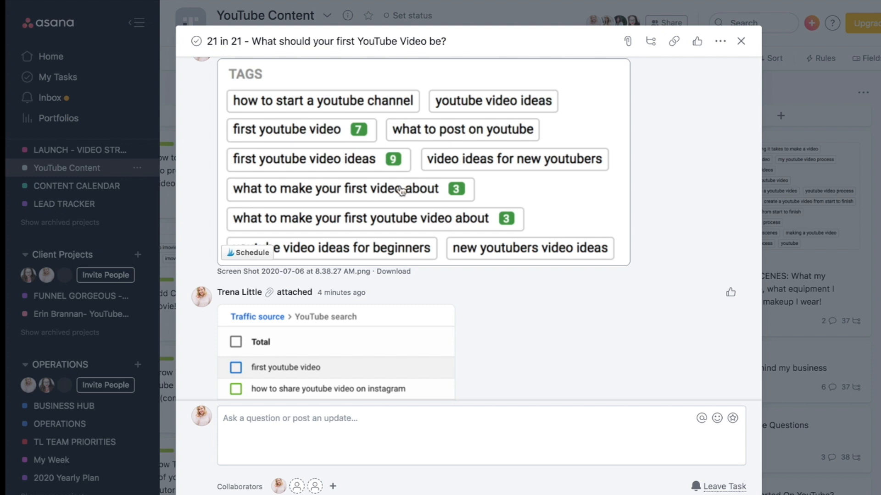
scroll(402, 191, down, 5)
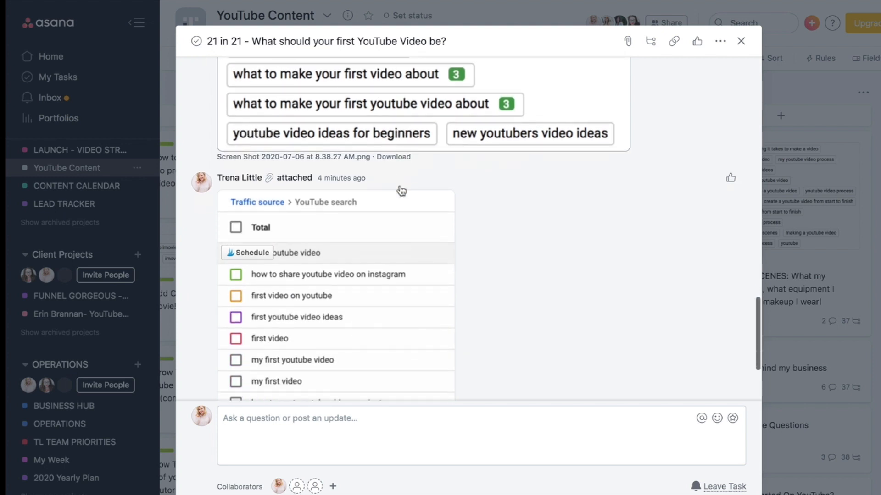
scroll(389, 347, down, 2)
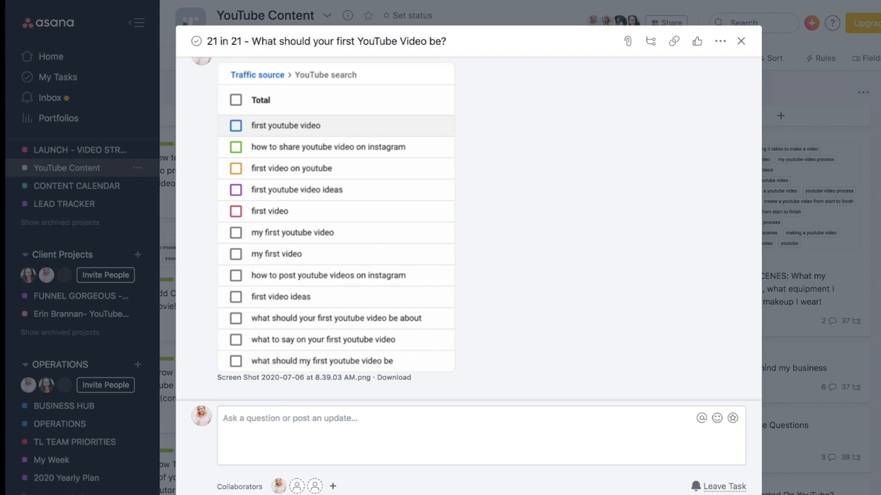
scroll(463, 205, up, 15)
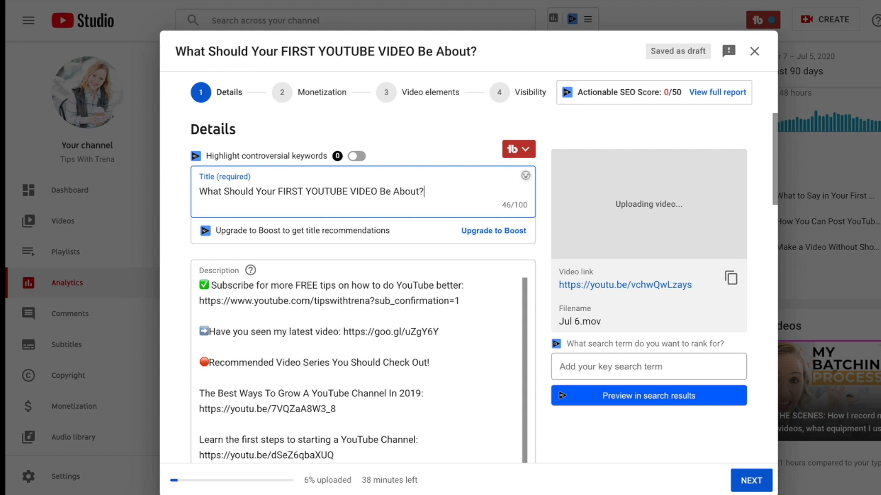
Step: Start the description with "You want your first YouTube video to be a HIT! So you want to make sure your pick the best first YouTube video possible!"
click(197, 286)
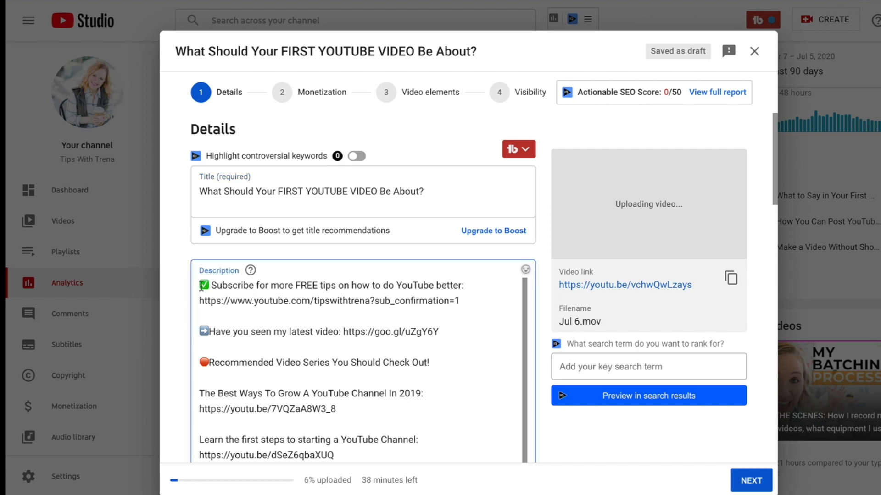
key(Return)
key(Return)
key(Up)
key(Up)
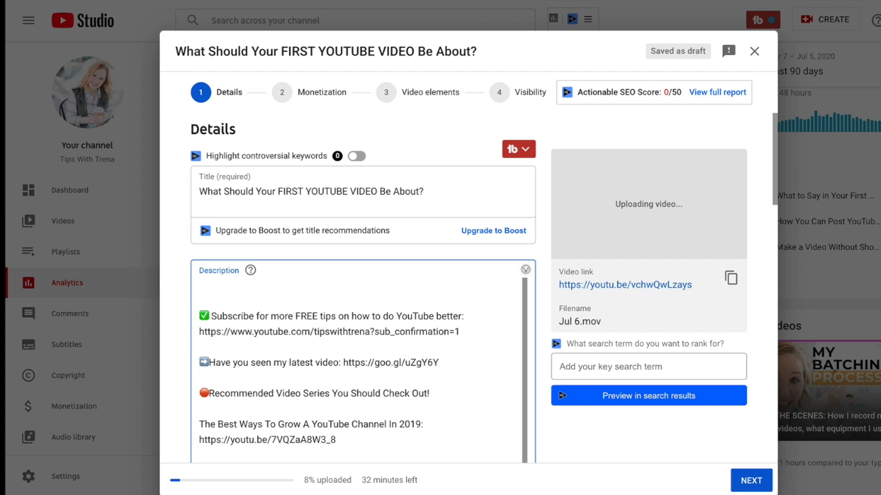
text(You want your first YouTube video to be a HIT!  So you want to make sure your pick the best first YouTube video possible!)
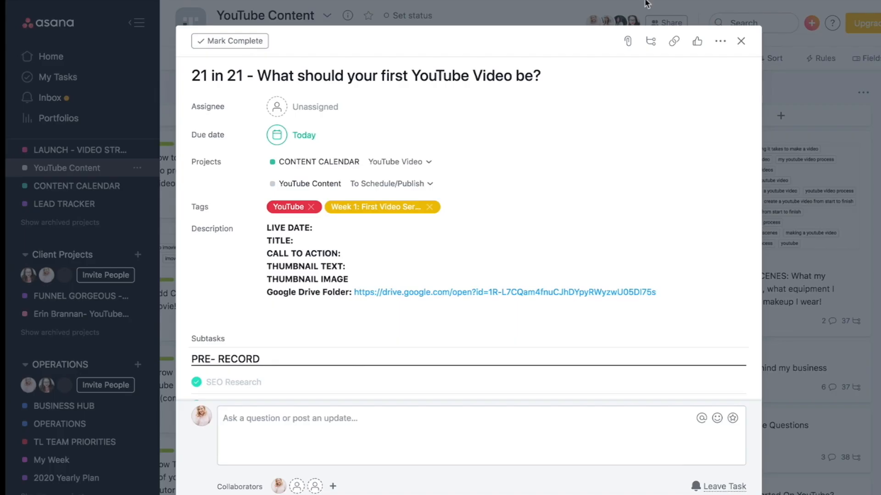
Step: Check the Asana task's keywords and continue the description with "In this video, I'm going to break down what your first YouTube video should be PLUS"
scroll(474, 216, down, 10)
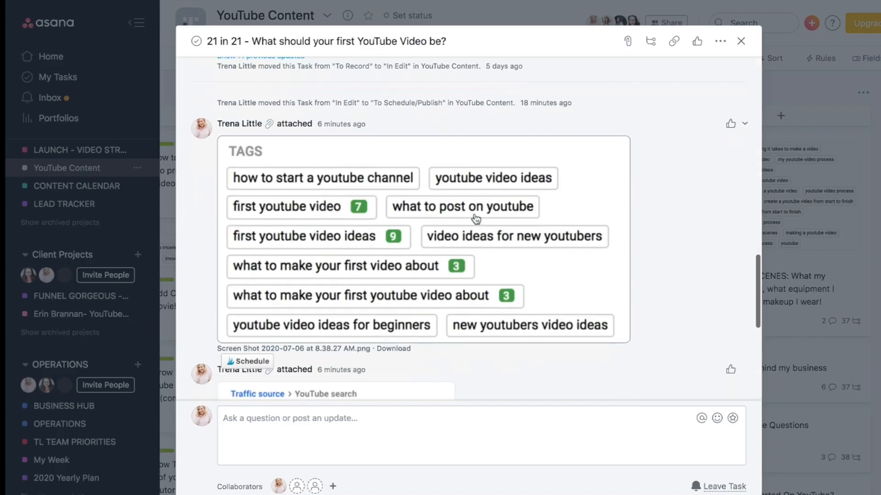
scroll(476, 218, down, 1)
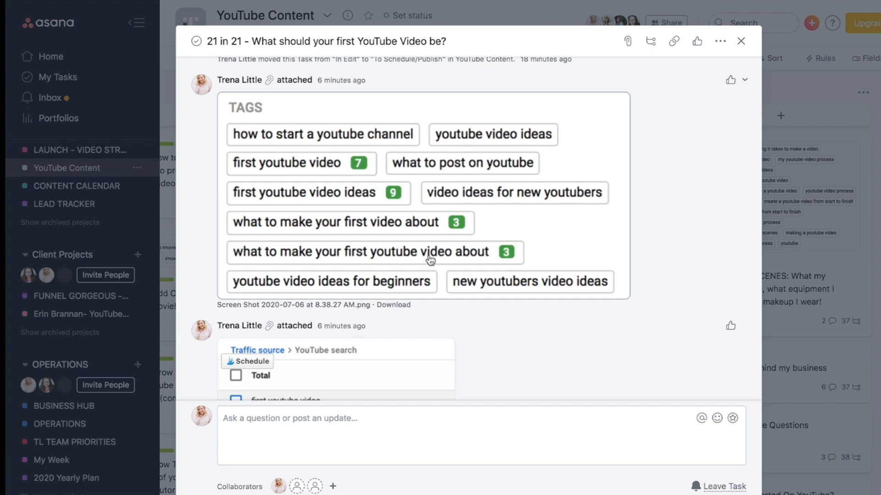
scroll(480, 202, down, 3)
scroll(481, 202, down, 3)
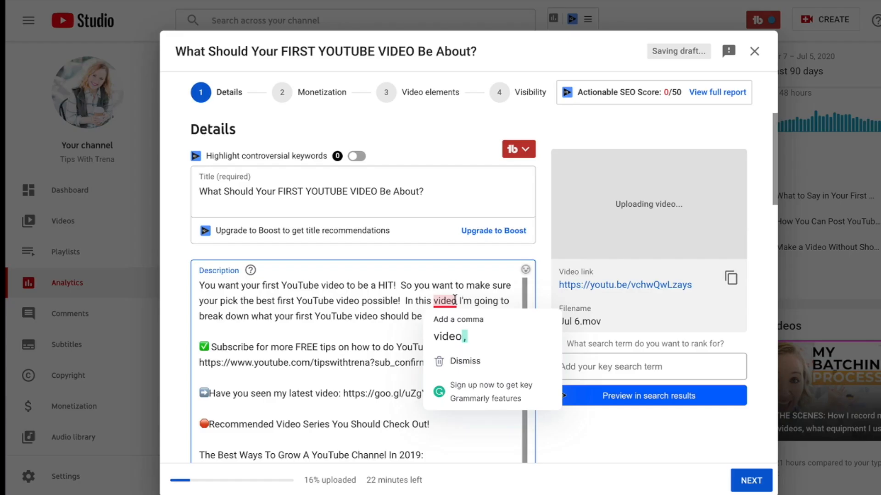
click(447, 336)
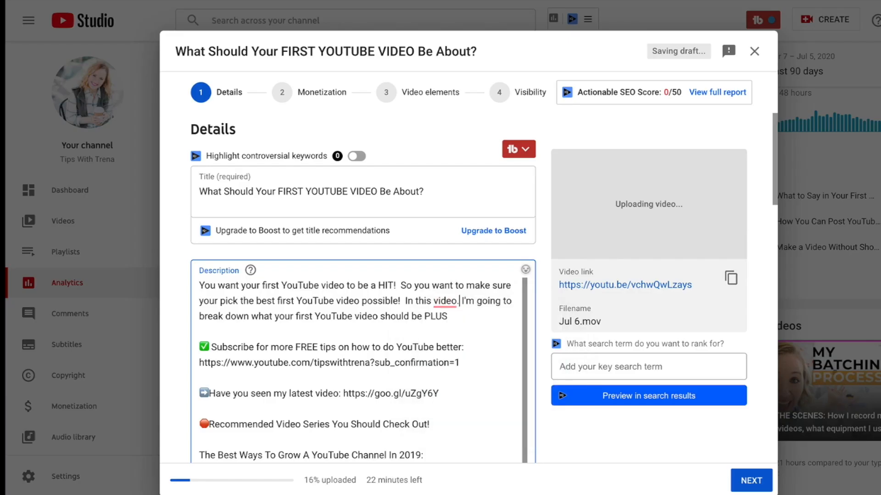
key(BackSpace)
text(,)
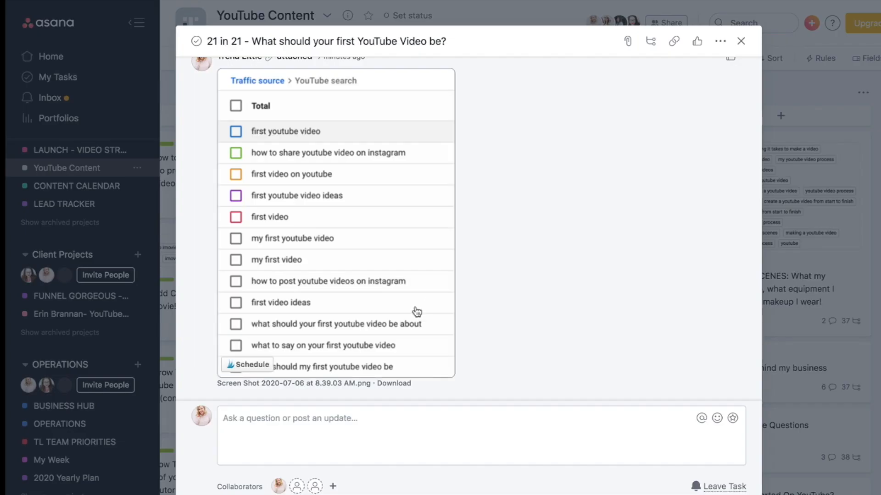
Step: Finish the sentence with "I tell you how long your first YouTube video should be!" and add a closing line promising PLENTY of first YouTube video ideas
scroll(416, 312, up, 6)
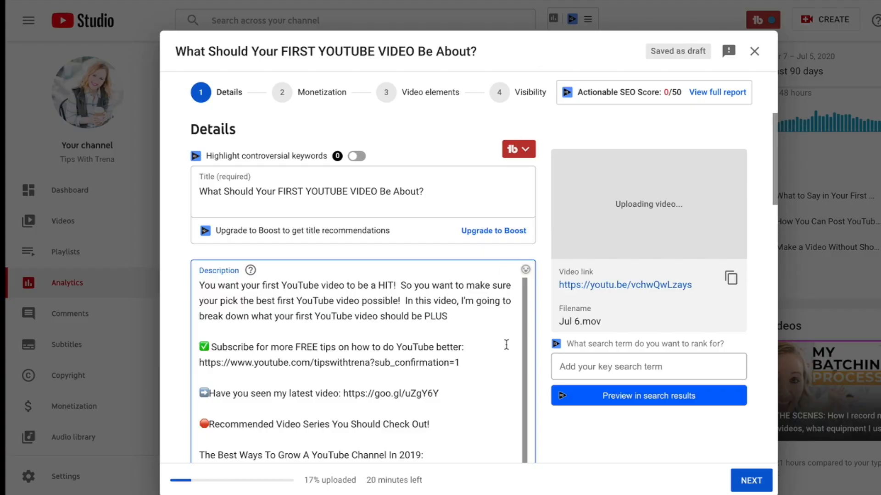
text(I tell you how long your first YouTube video should be!)
key(Return)
key(Return)
text(This video is going to give you PLENTY of first YouTube video ideas to get you started!)
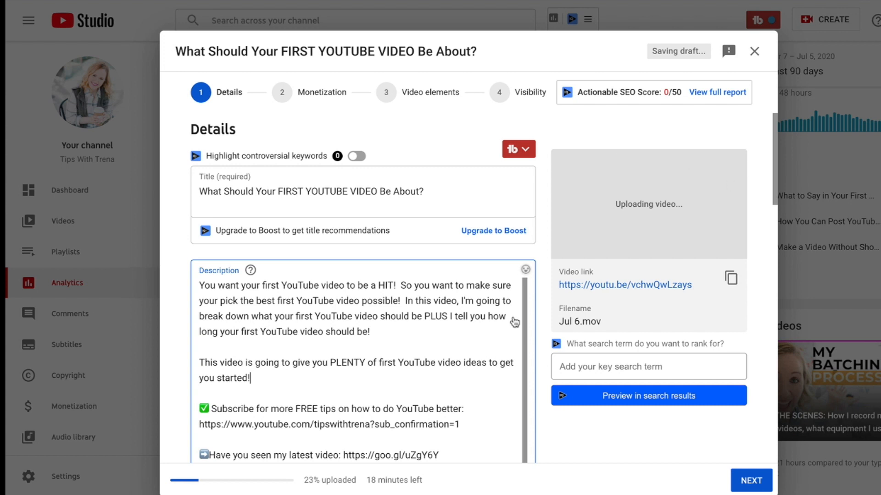
Step: Insert "Grab Your Roadmap for MORE VIEWS and MORE LEADS here:" with the roadmap link after the description's first two sentences
click(403, 302)
key(Return)
key(Return)
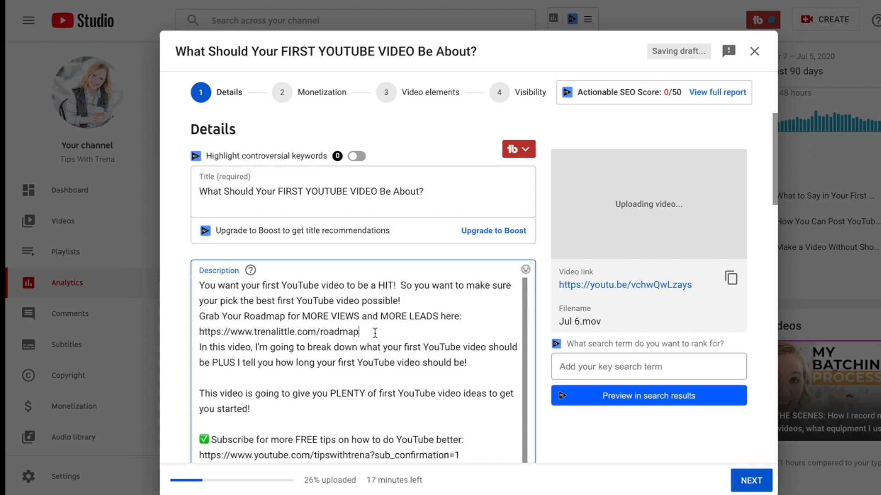
Step: Copy the roadmap link from the description and open it in a new browser tab to test it
drag(359, 333, 200, 332)
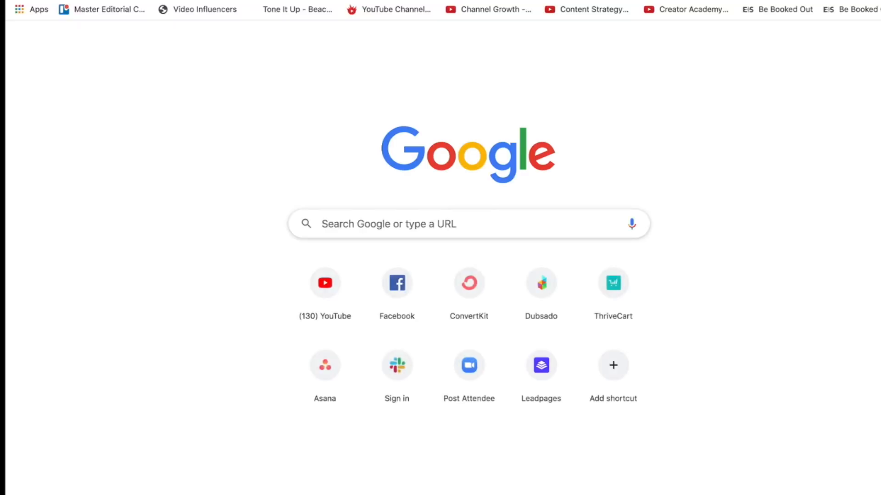
text(https://www.trenalittle.com/roadmap)
key(Return)
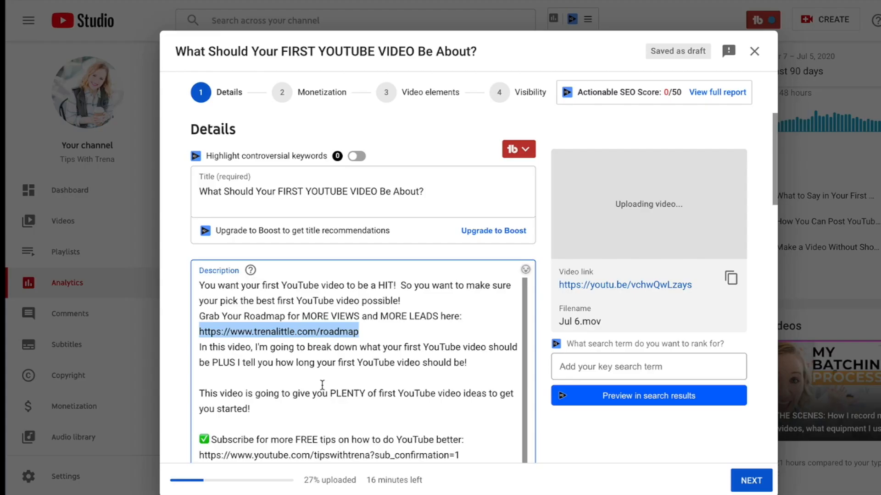
Step: Put a flying-money emoji before the roadmap line, a blank line after its link, and end the following paragraph with an exclamation mark
click(199, 317)
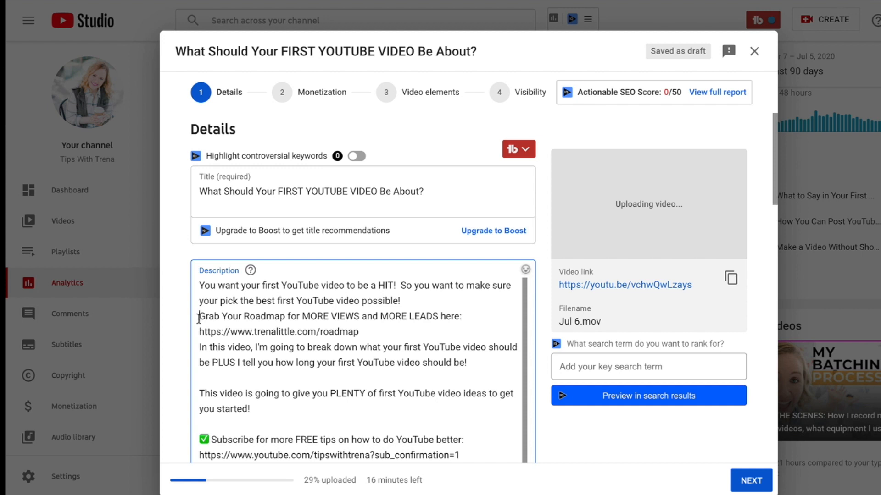
key(ctrl+super+space)
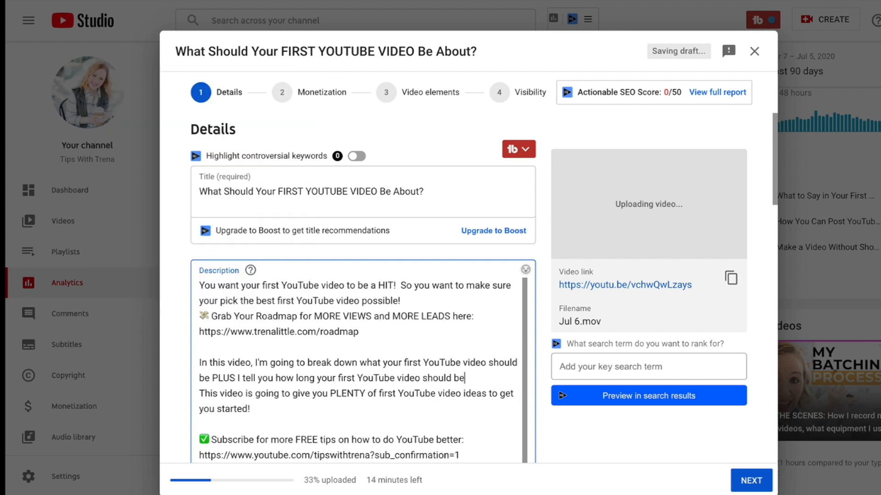
text(!)
Step: Review the rest of the description, the available playlists and the audience setting in the video details
scroll(247, 340, down, 10)
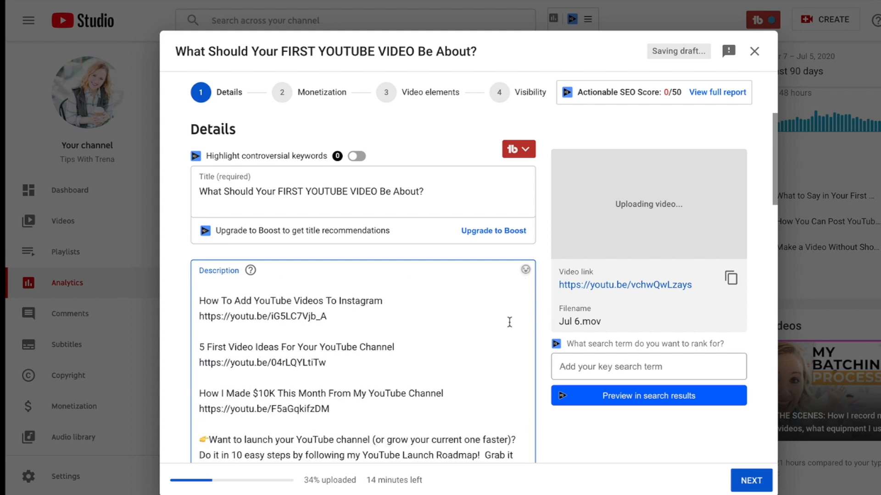
scroll(508, 321, down, 4)
scroll(388, 300, up, 5)
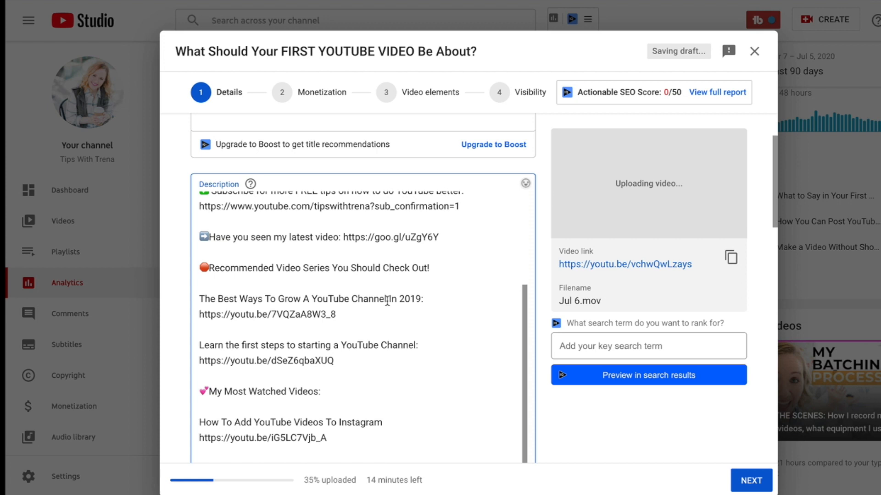
scroll(387, 300, down, 5)
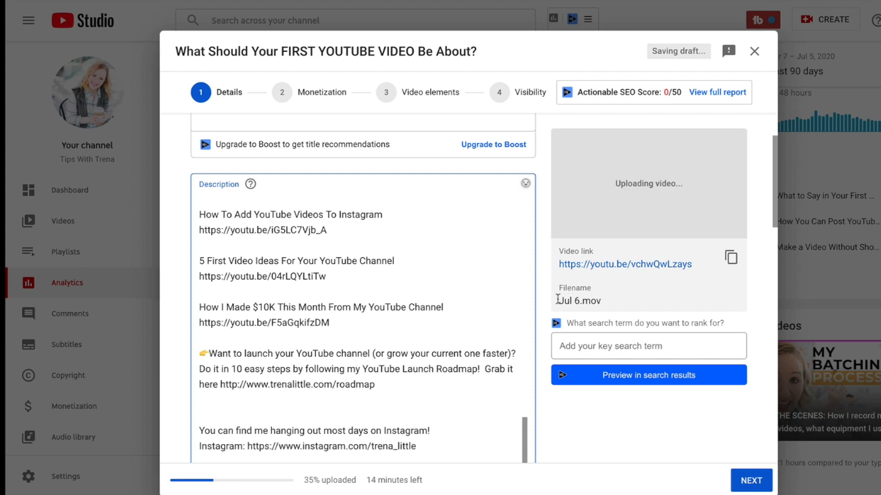
scroll(543, 298, down, 1)
scroll(543, 297, down, 10)
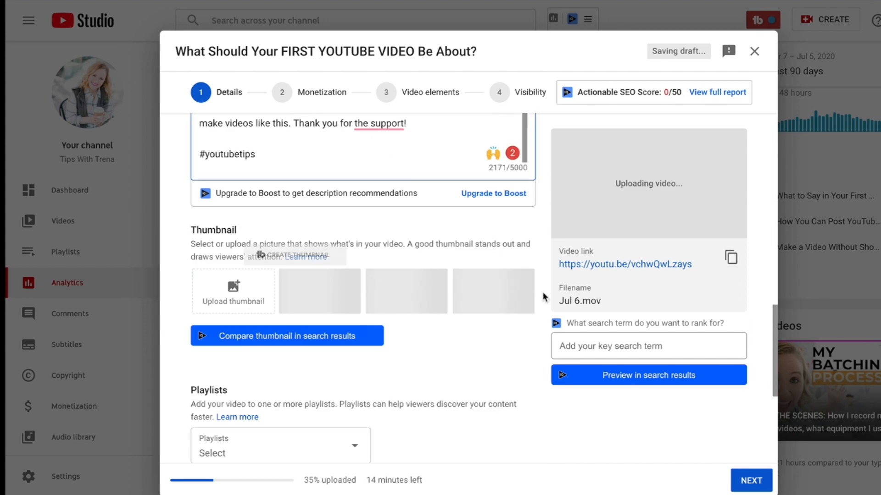
scroll(544, 297, down, 4)
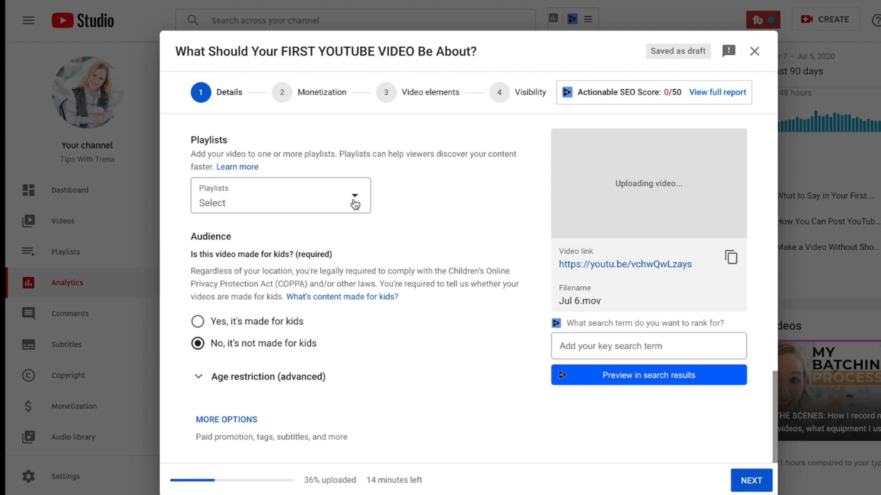
click(354, 204)
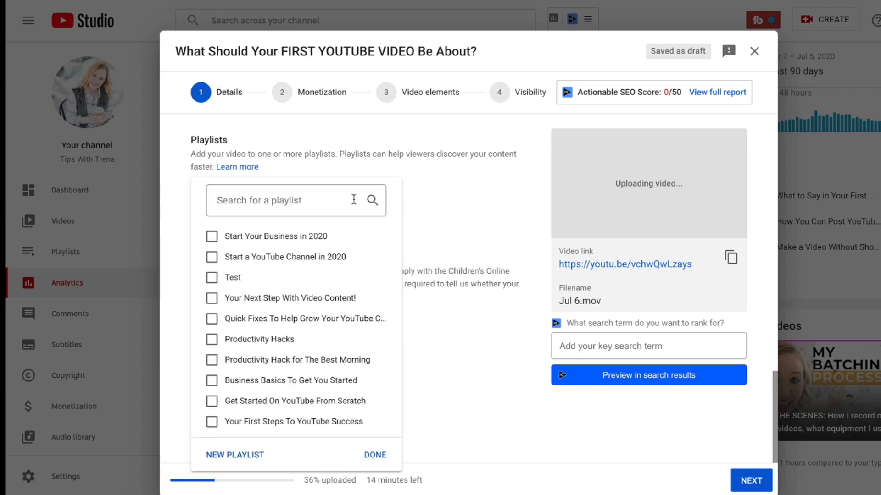
click(444, 218)
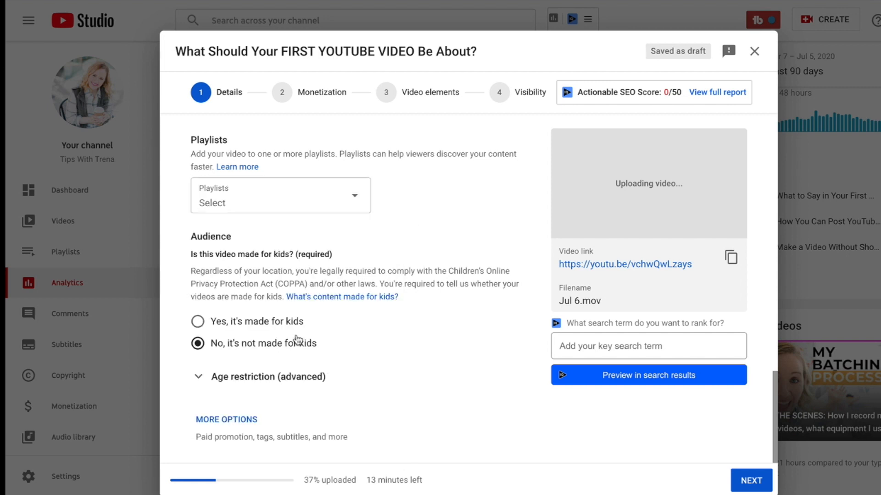
Step: Upload the "THE BEST VIDEO IDEAS" image from the Downloads folder as the video's thumbnail
scroll(236, 212, up, 4)
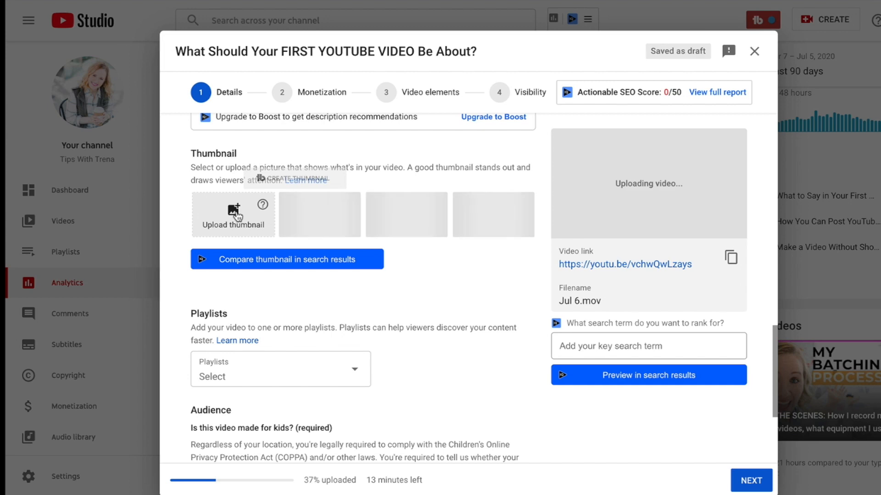
click(236, 214)
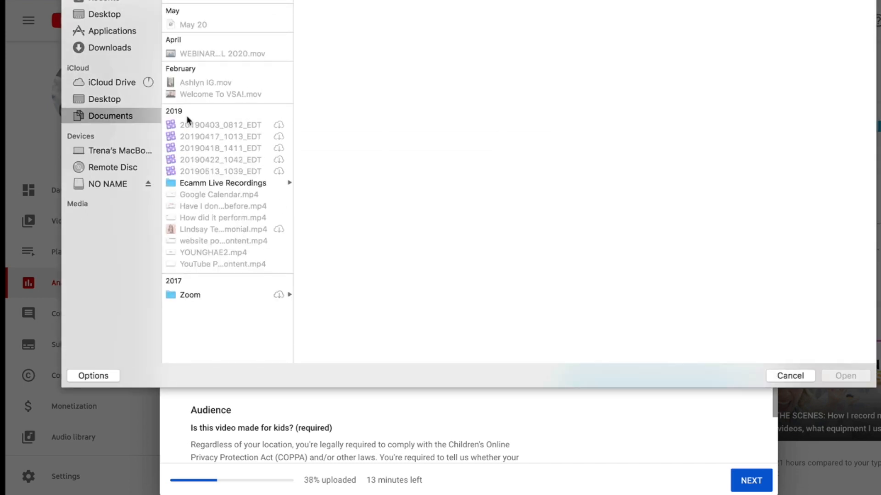
click(114, 48)
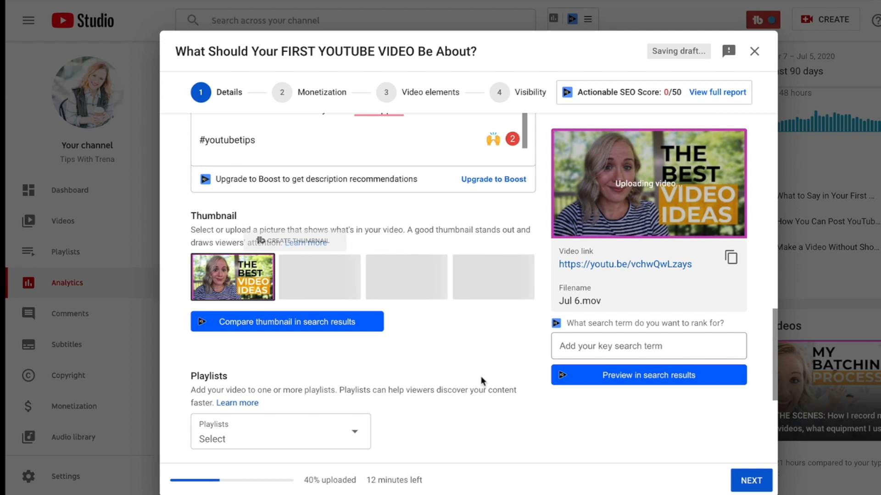
Step: Show the additional video options, including paid promotion and tags
scroll(481, 377, down, 5)
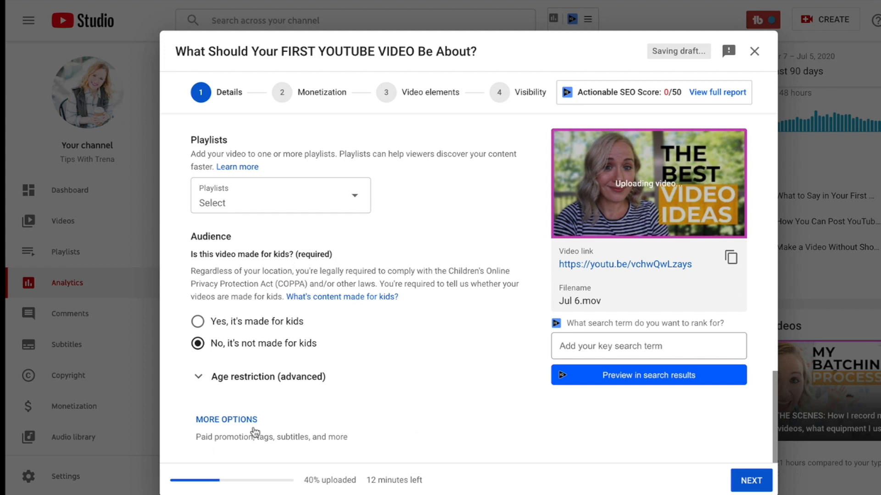
click(214, 425)
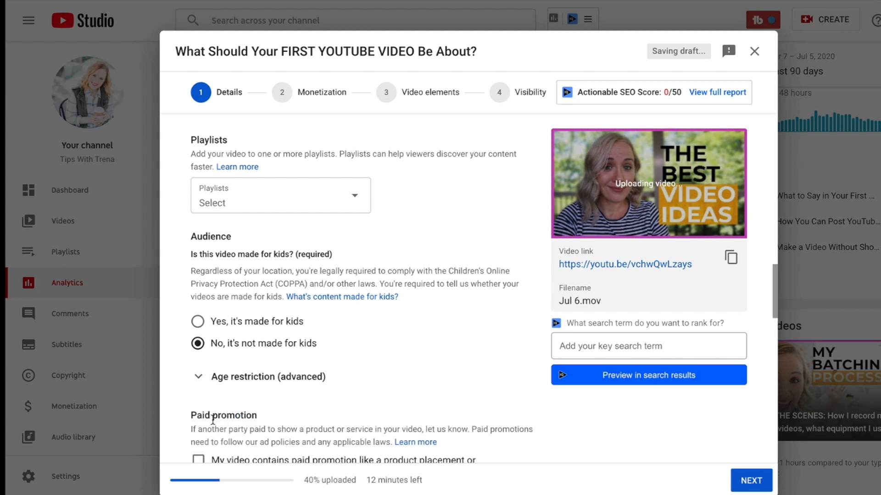
scroll(213, 419, down, 6)
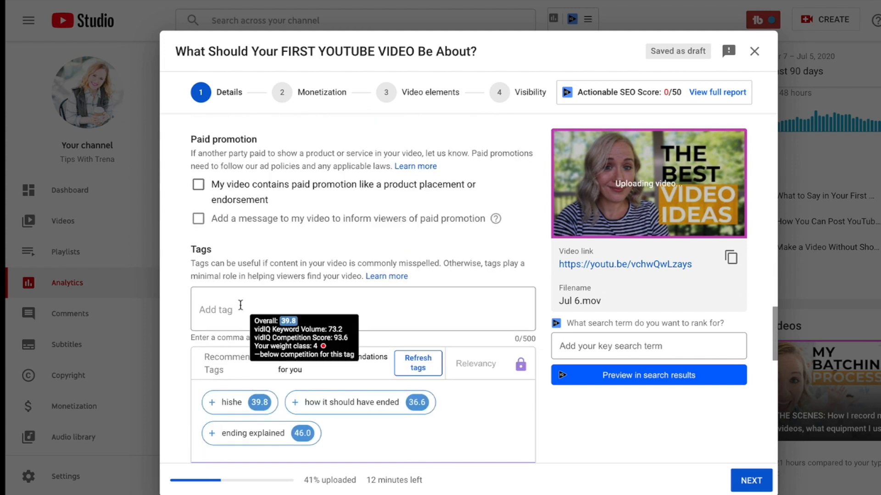
scroll(241, 305, up, 15)
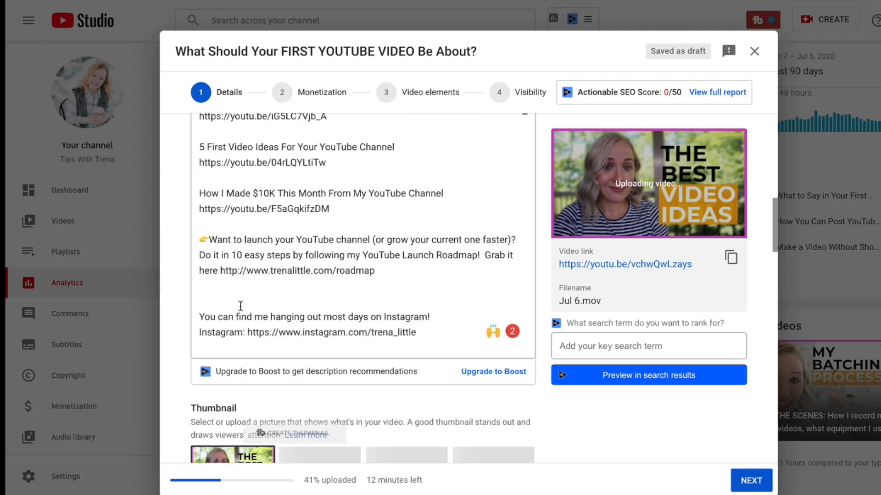
Step: Add the tags "What Should Your FIRST YOUTUBE VIDEO Be About?", "first youtube video", "first video on youtube" and "first youtube video ideas"
click(303, 326)
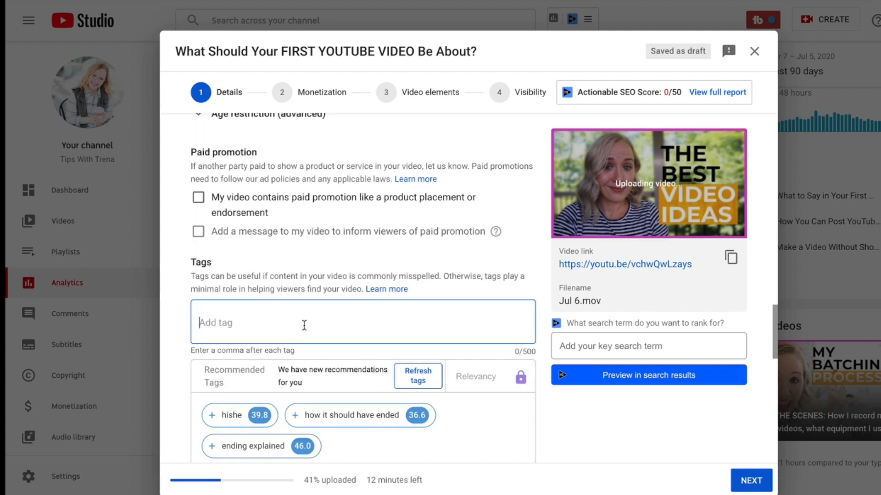
text(What Should Your FIRST YOUTUBE VIDEO Be About?)
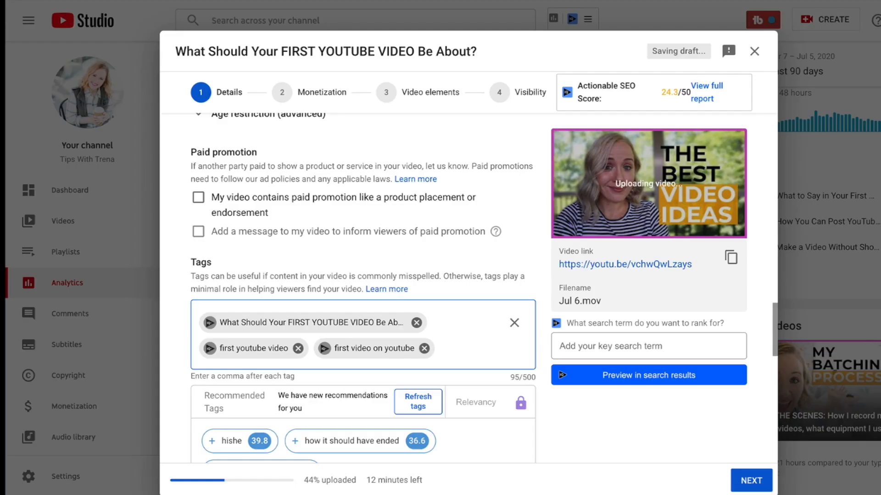
text(first youtube vid)
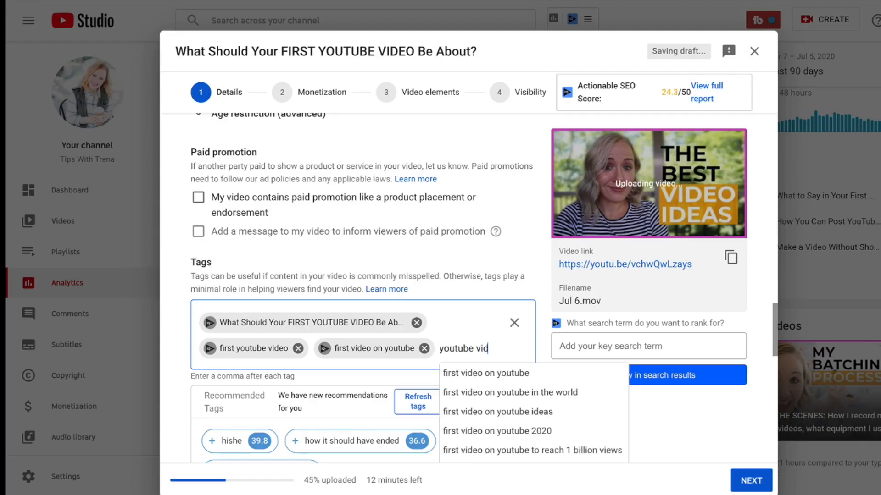
text(eo ideas,)
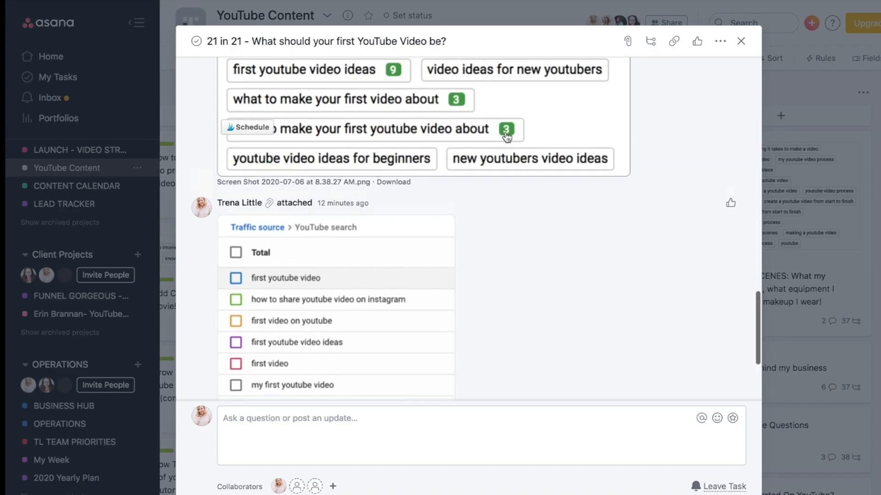
Step: From Asana's keywords, add tags "first video", "what to make your first video about", "what to make your first youtube video about" and "what to post on Youtube"
scroll(507, 136, up, 3)
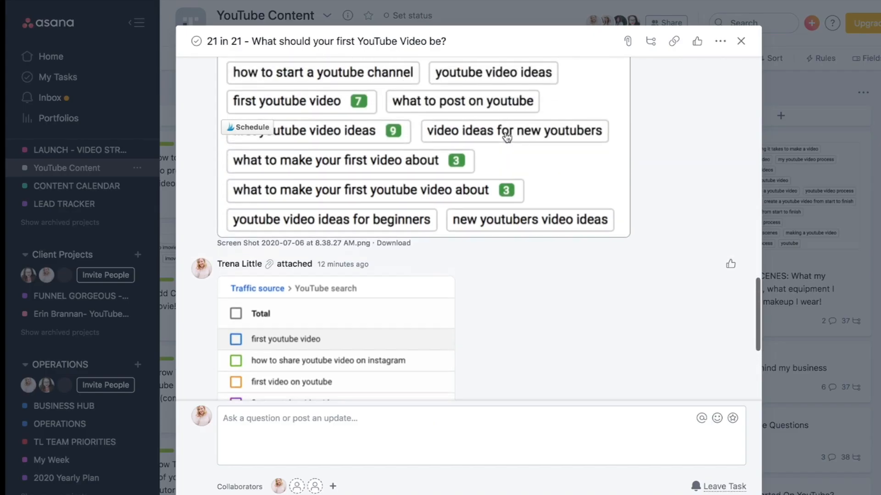
scroll(506, 136, up, 3)
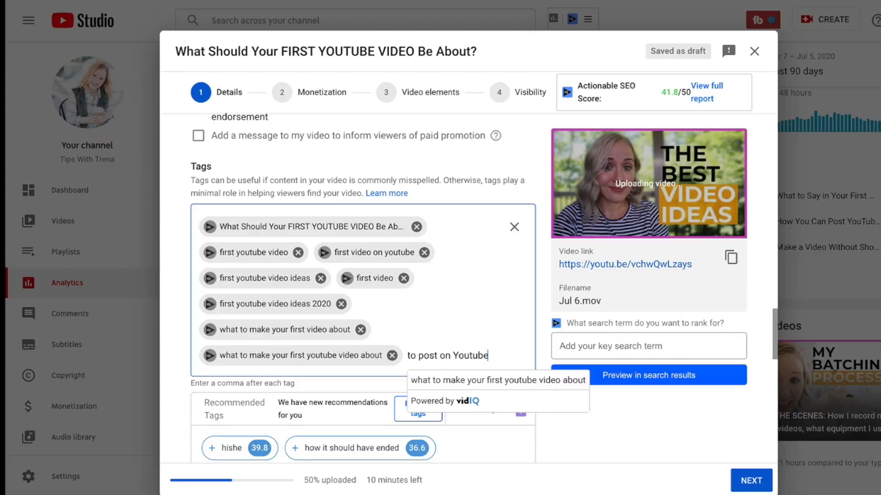
key(Return)
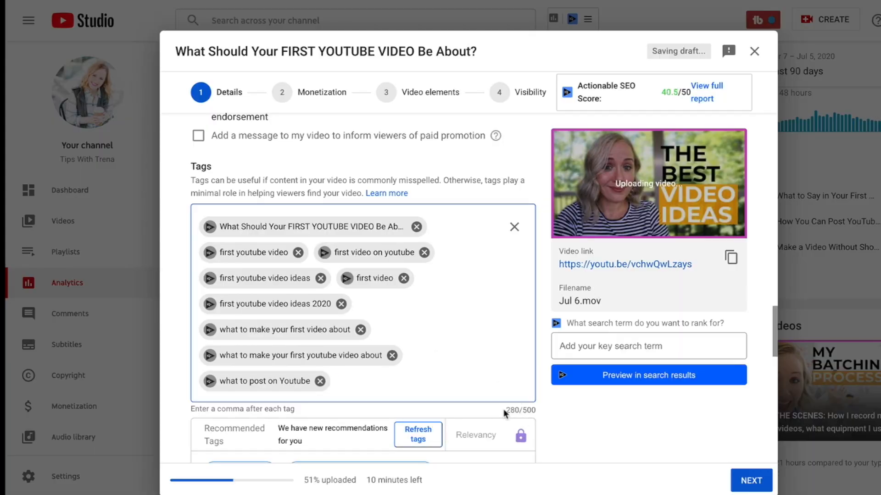
Step: Find and add "first youtube video ideas 2020" from TubeBuddy's recommended tags
scroll(472, 340, down, 1)
scroll(472, 340, up, 1)
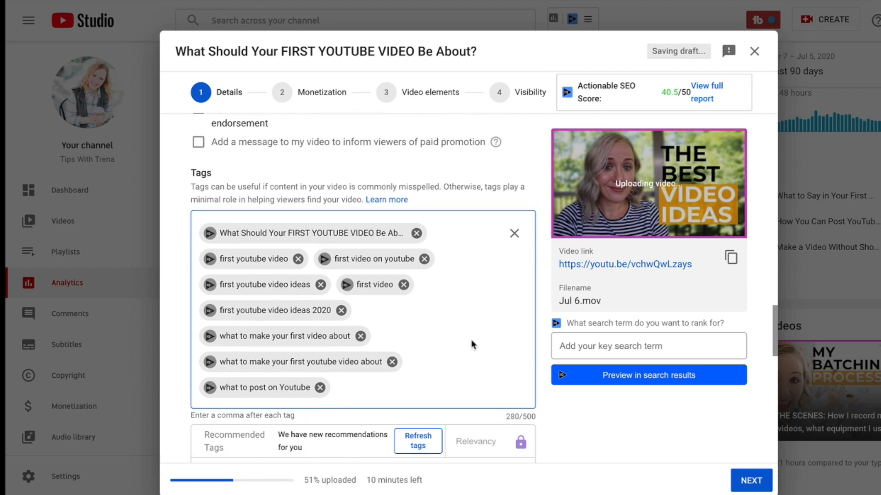
scroll(472, 339, down, 2)
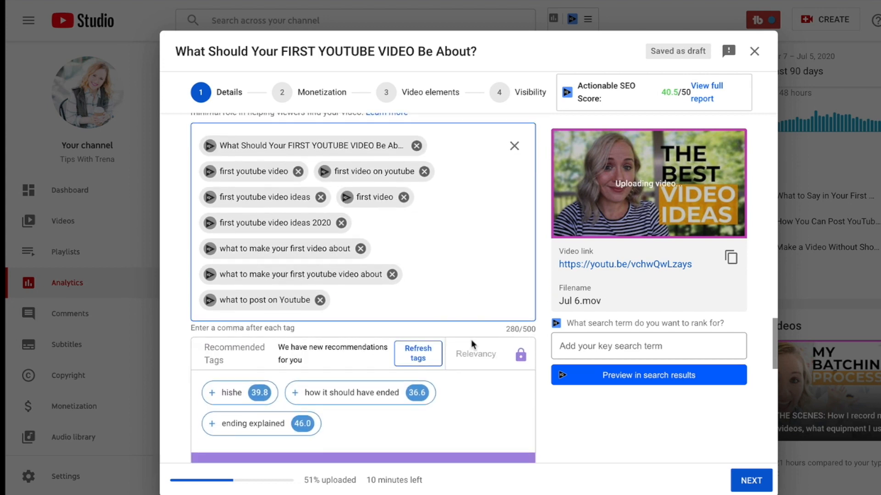
scroll(471, 342, down, 5)
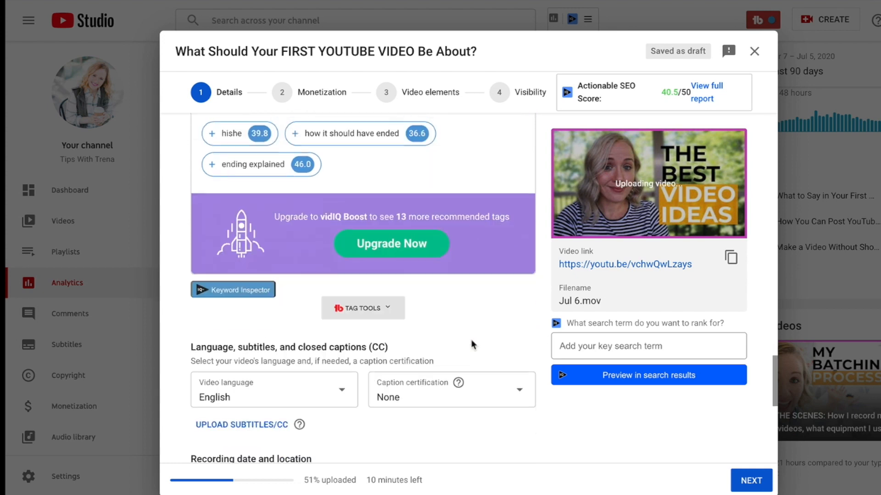
scroll(472, 344, down, 1)
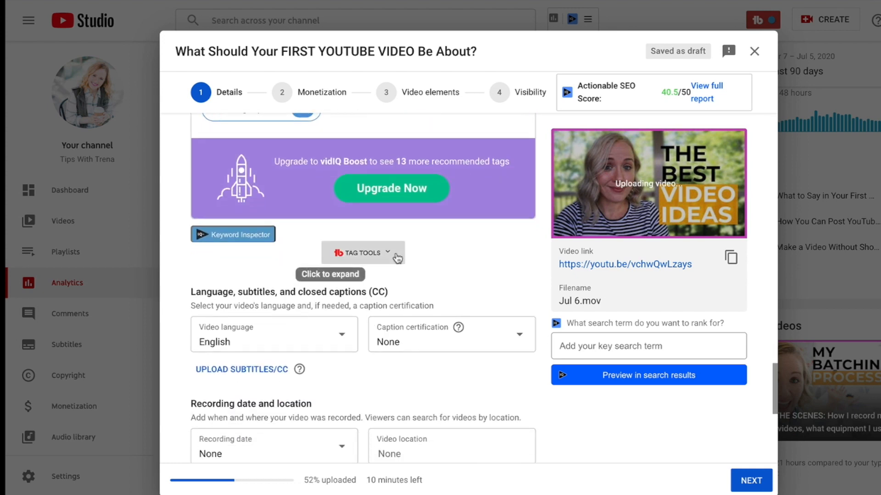
click(398, 258)
scroll(395, 255, down, 3)
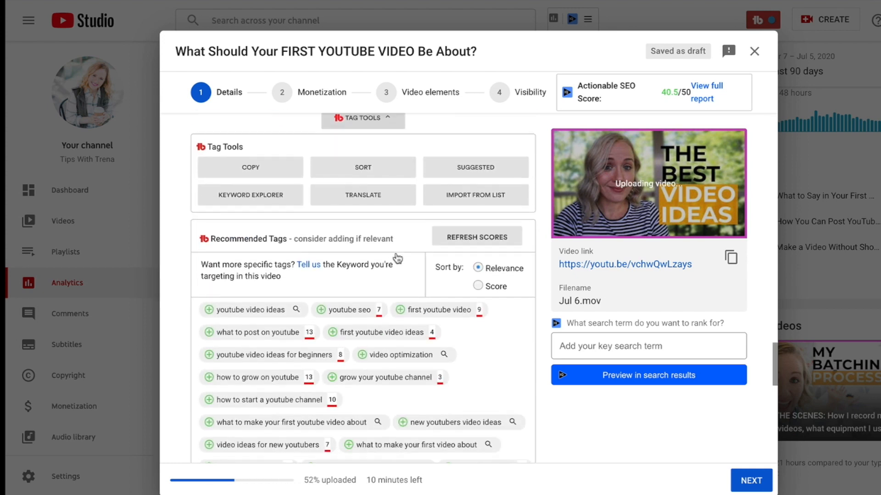
scroll(489, 344, down, 1)
scroll(487, 344, down, 10)
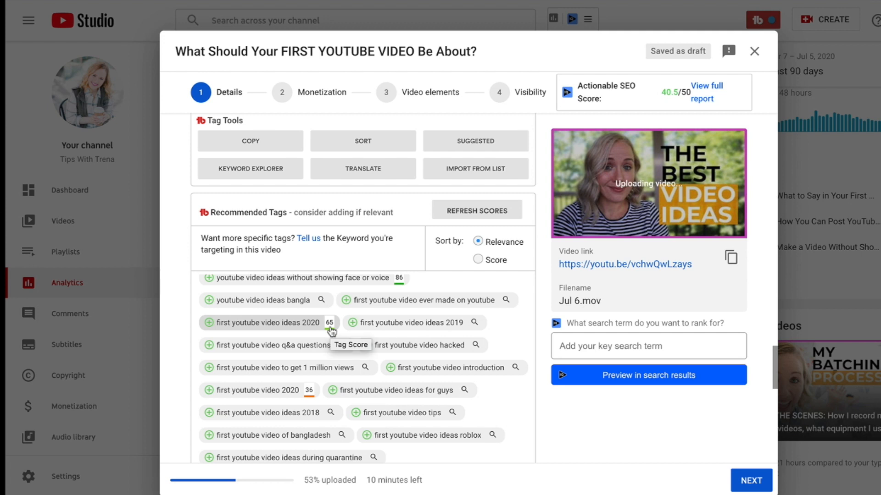
scroll(405, 372, down, 1)
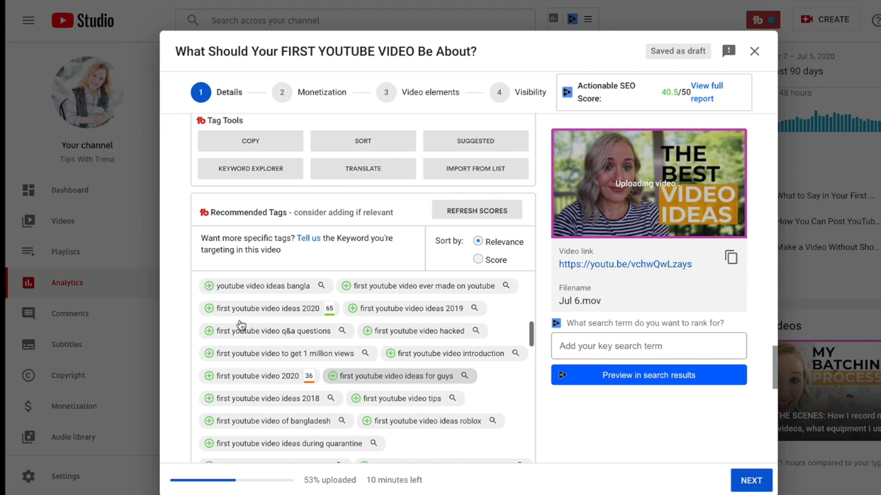
click(210, 309)
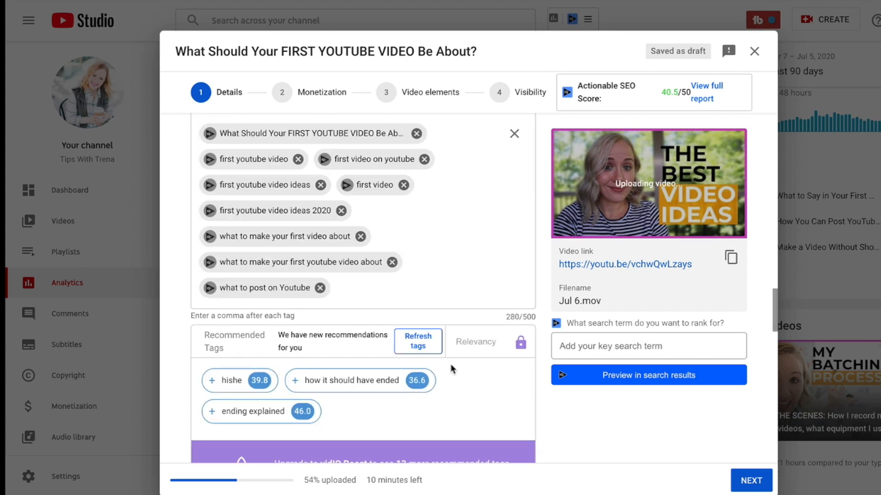
Step: Add recommended tags "youtube video ideas for beginners 2020", "good youtube video ideas for beginners", "youtube video ideas 2020" and "youtube video ideas for small youtubers"
scroll(448, 344, down, 10)
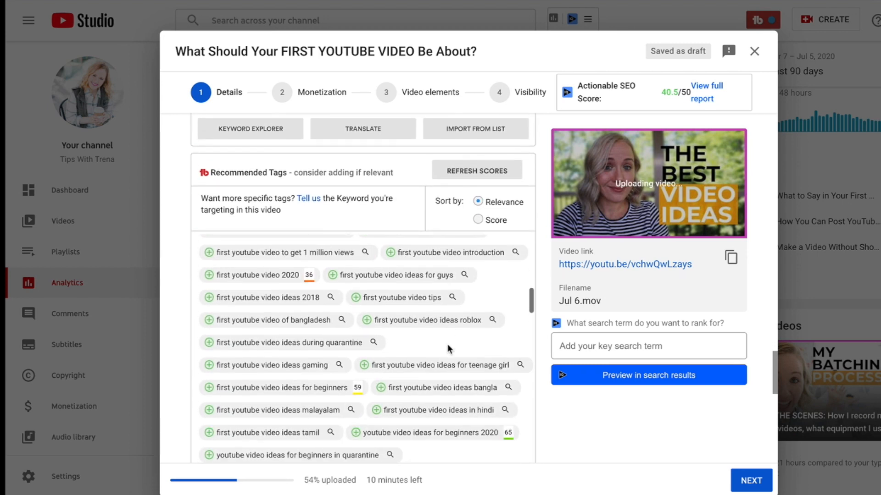
scroll(448, 349, down, 3)
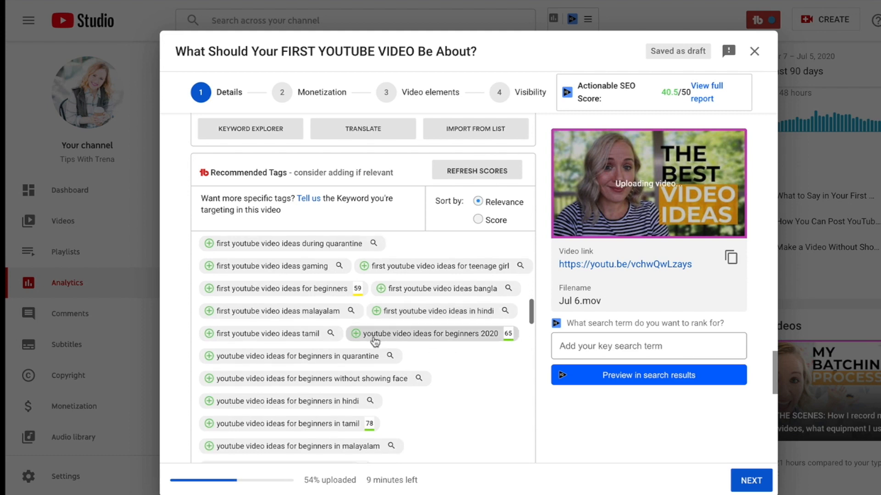
click(355, 333)
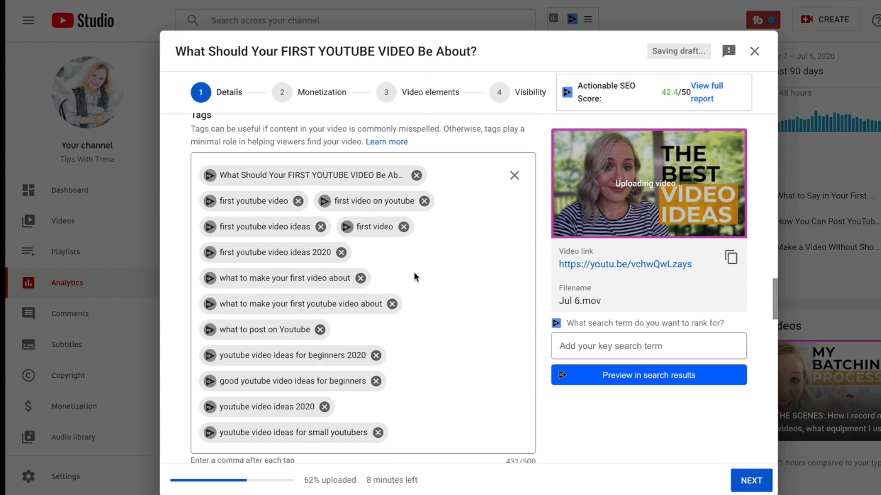
Step: Review the added tags and the remaining recommended ones, and proceed to the monetization settings
scroll(413, 272, up, 1)
scroll(414, 271, down, 4)
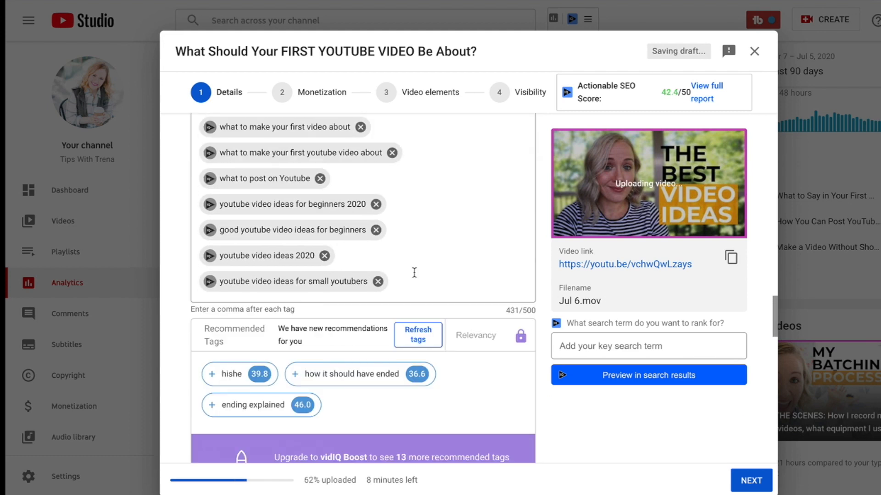
scroll(414, 273, down, 8)
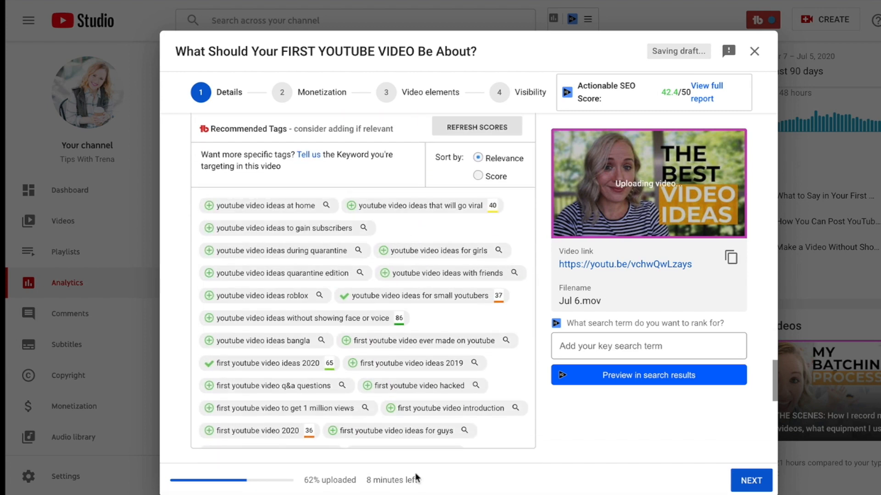
scroll(436, 380, down, 5)
scroll(436, 382, down, 5)
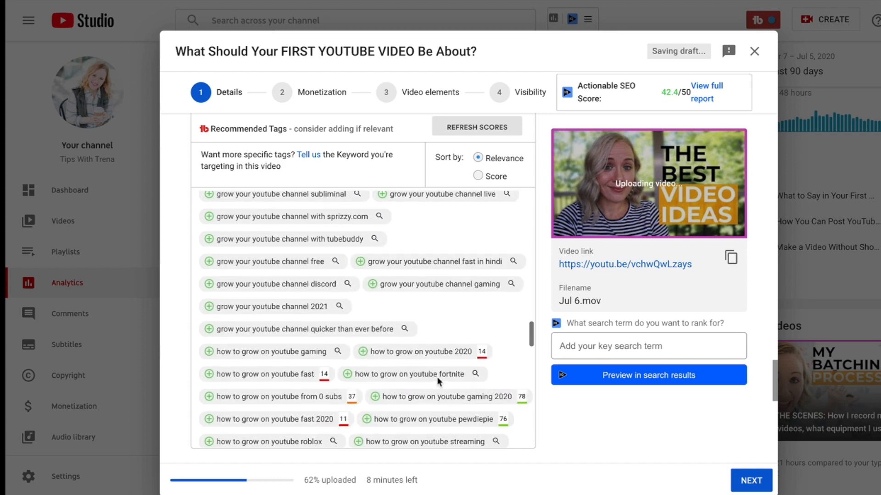
click(752, 481)
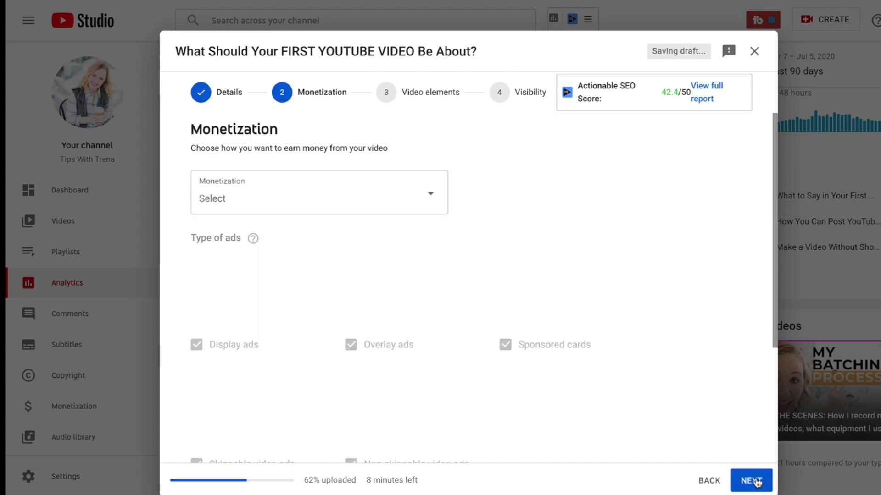
Step: Turn monetization on for the video, keep the preselected ad types, and proceed to the ad suitability questionnaire
click(431, 194)
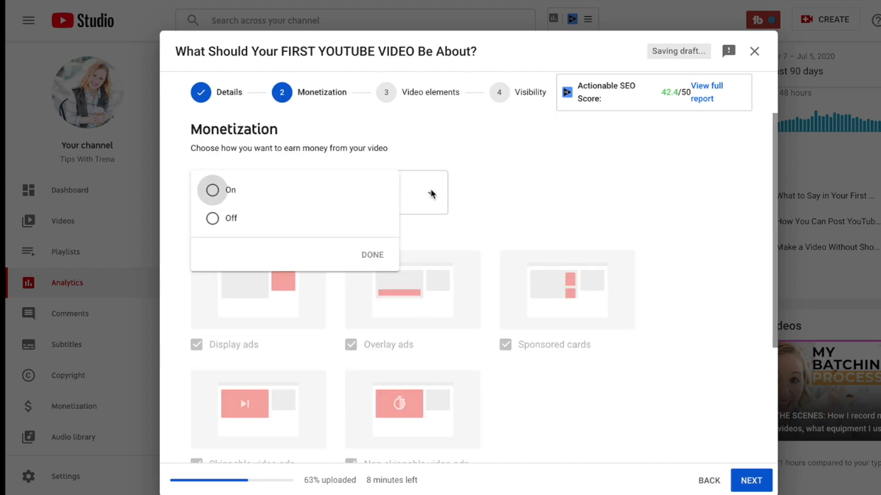
click(213, 190)
click(372, 255)
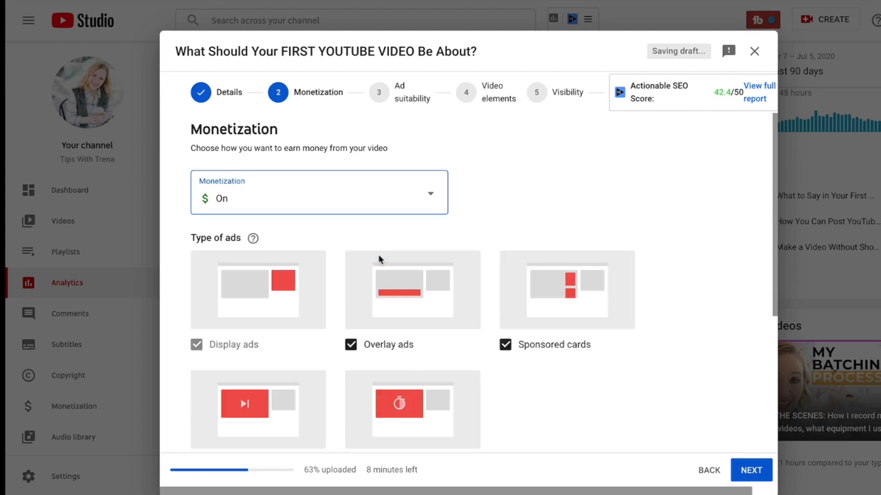
scroll(378, 254, down, 5)
click(753, 478)
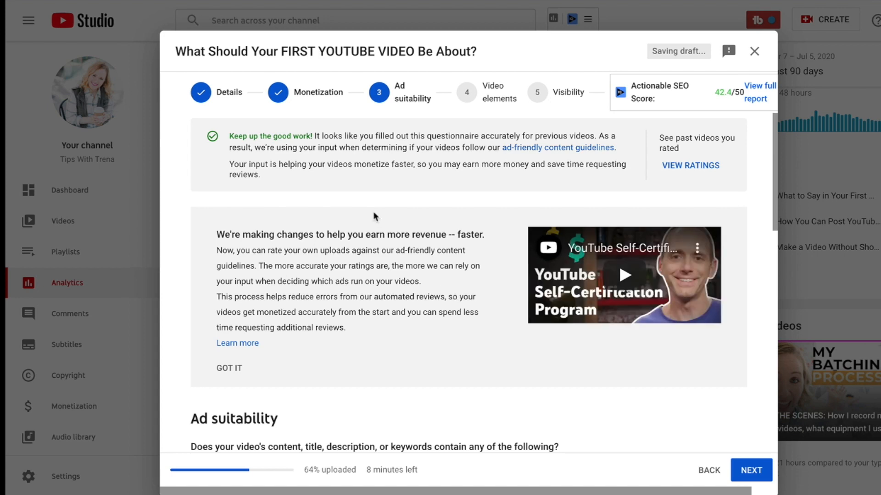
Step: Answer the ad suitability questionnaire with "None of the above" and proceed to the video elements
scroll(373, 215, down, 7)
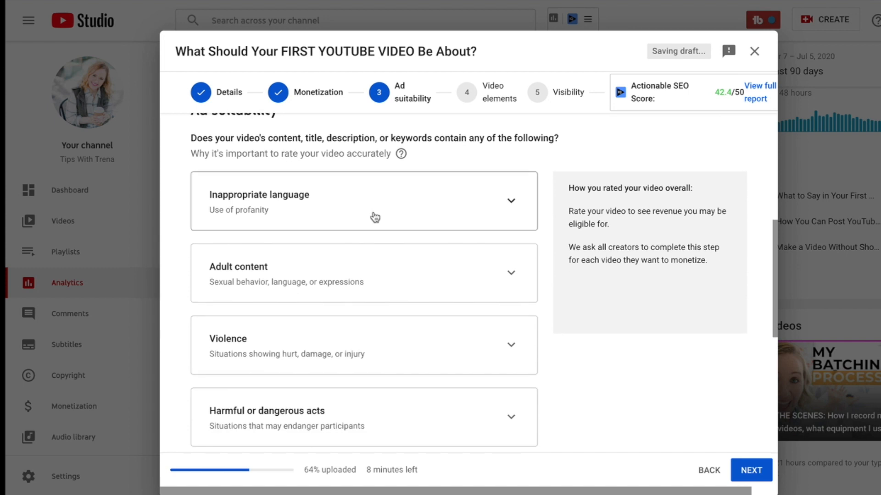
scroll(314, 207, down, 2)
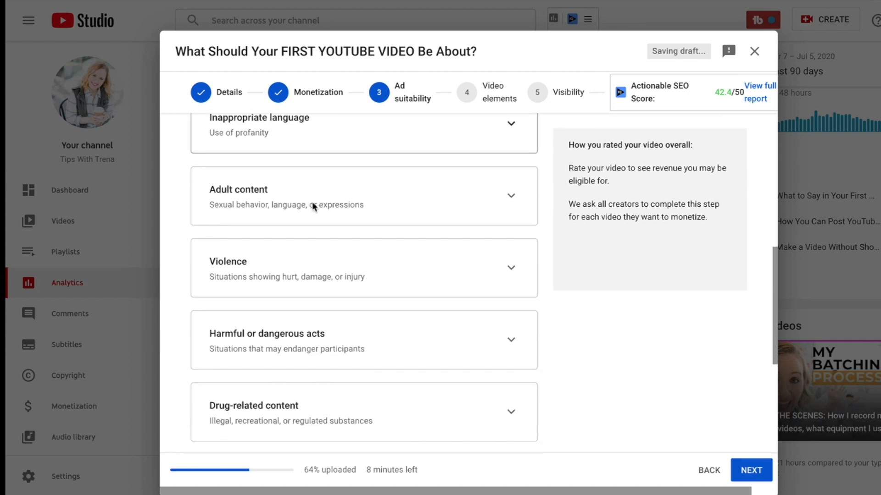
scroll(281, 199, down, 3)
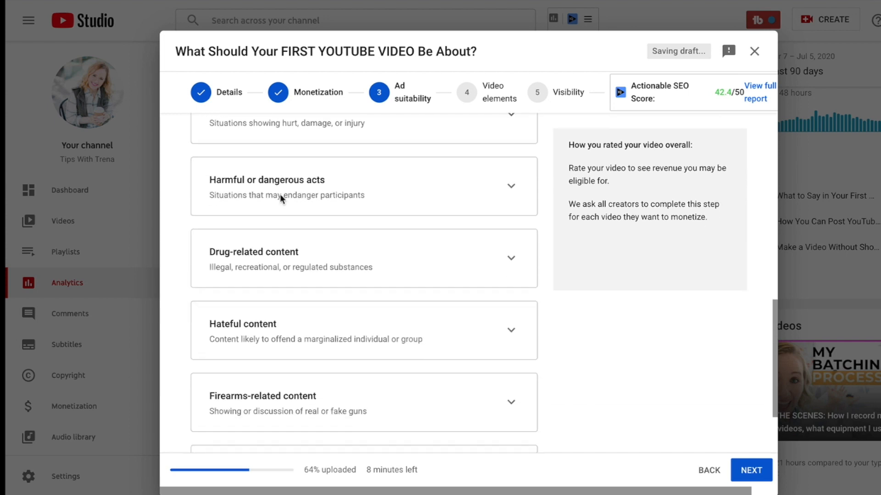
scroll(281, 198, down, 2)
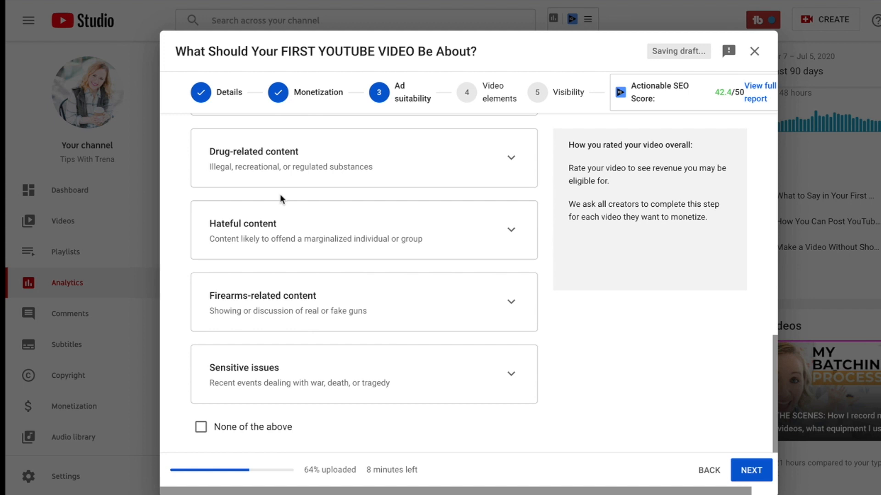
click(201, 428)
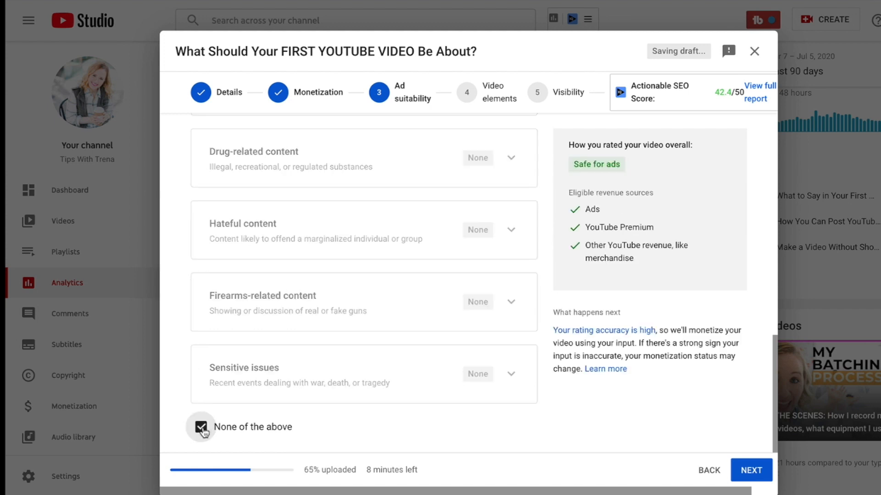
click(745, 469)
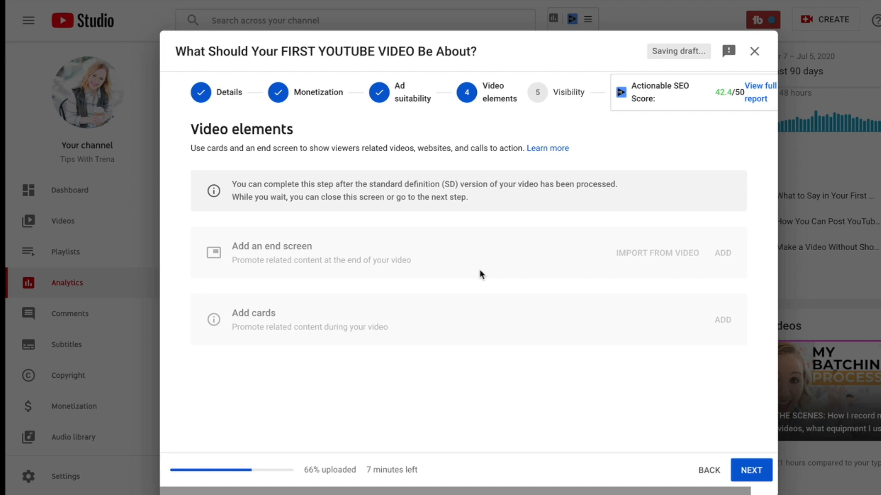
Step: Skip the video elements for now, review the visibility and schedule options, and save the video as Private
click(744, 470)
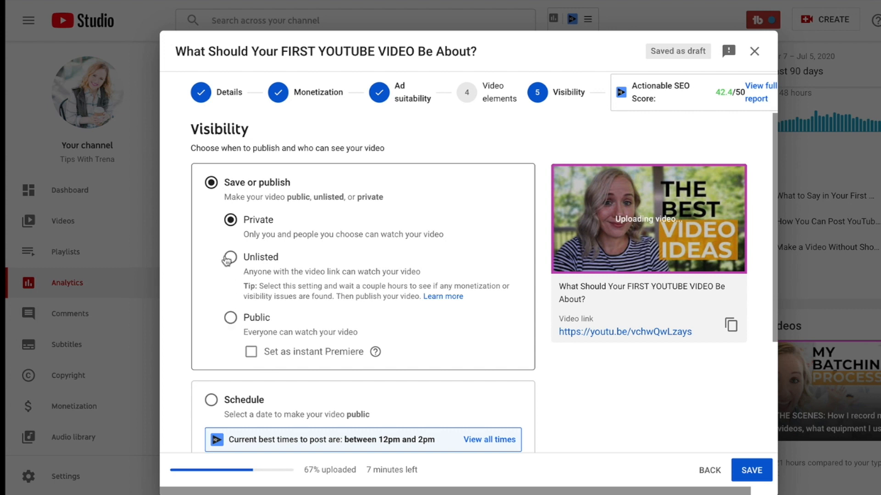
scroll(268, 306, down, 2)
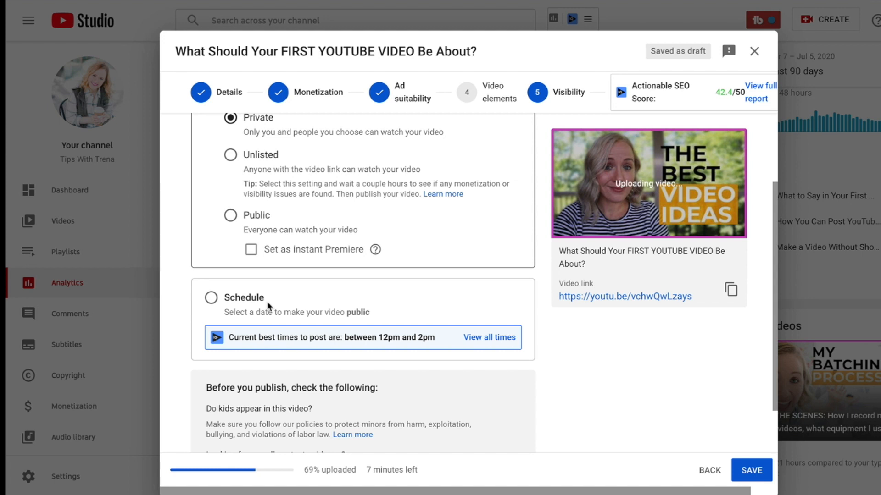
scroll(268, 304, down, 1)
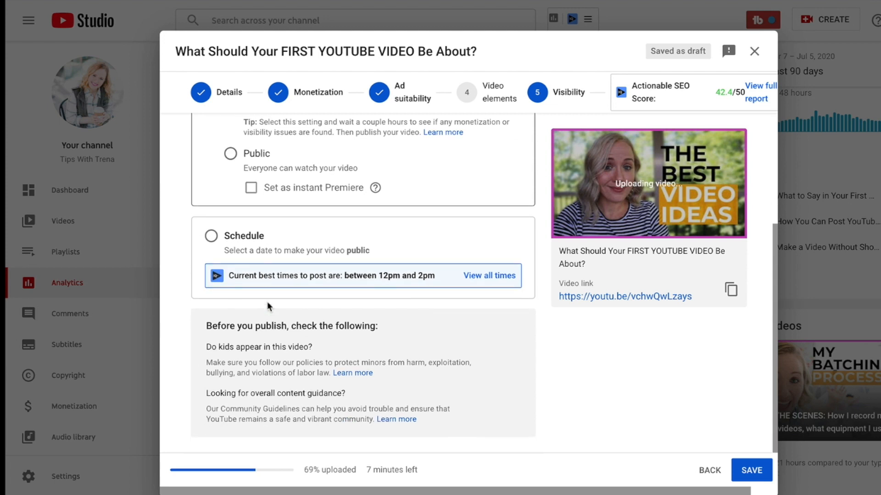
click(757, 471)
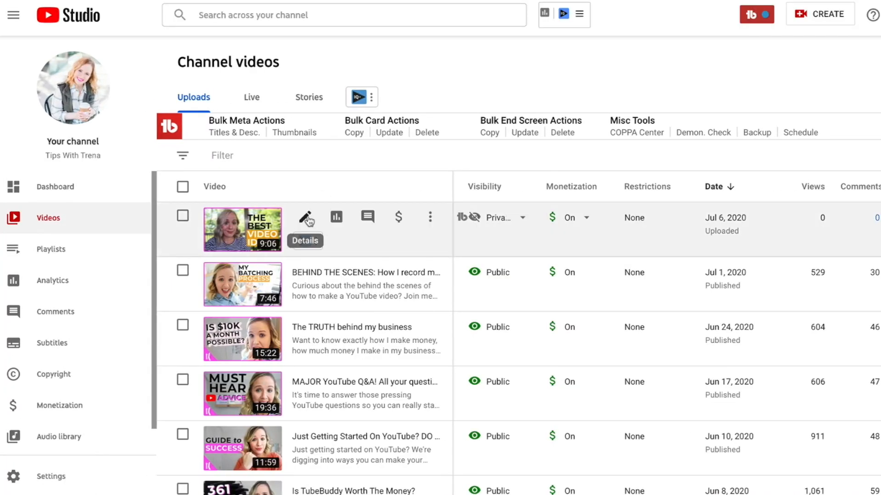
Step: Open the details of the newly uploaded private video and bring up its end screen editor
click(306, 218)
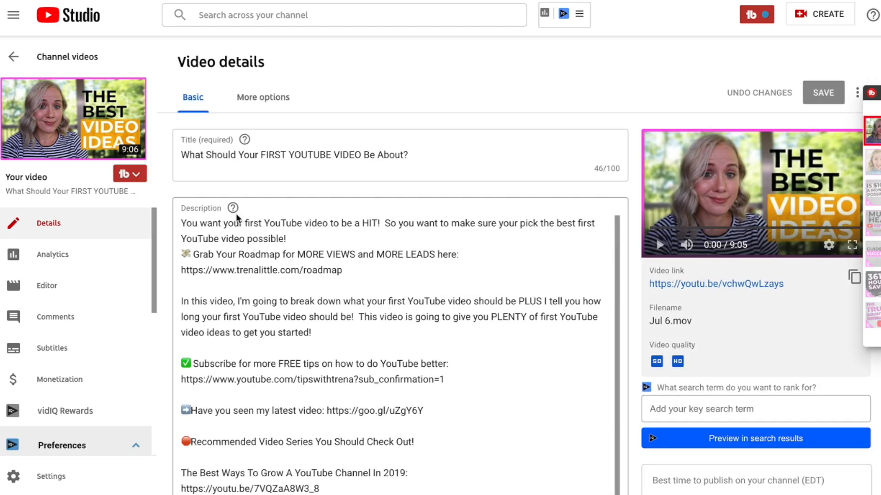
scroll(530, 298, down, 7)
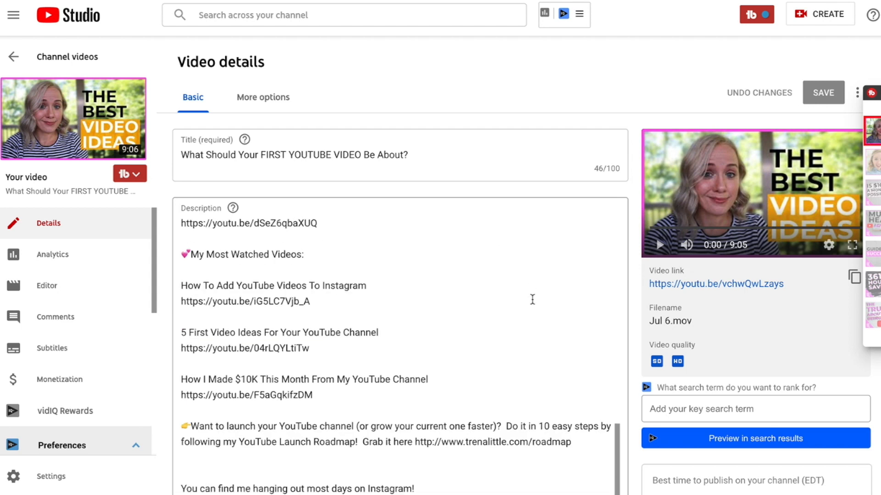
scroll(637, 352, down, 10)
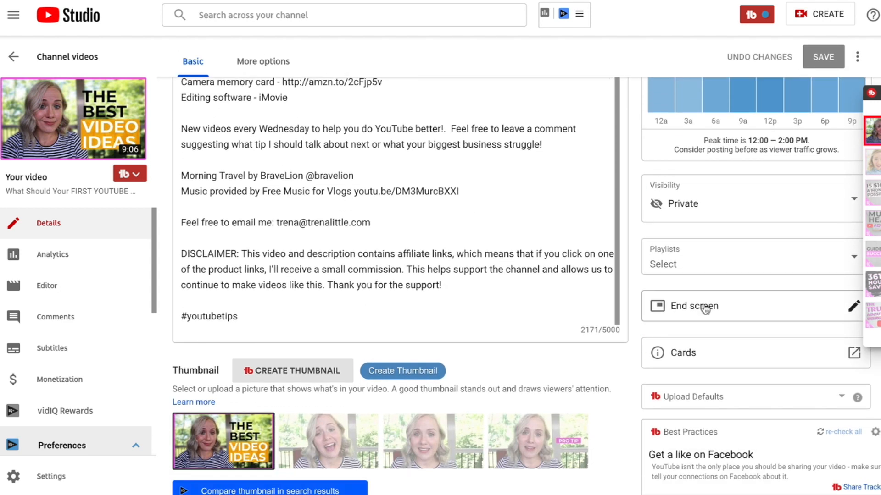
click(705, 307)
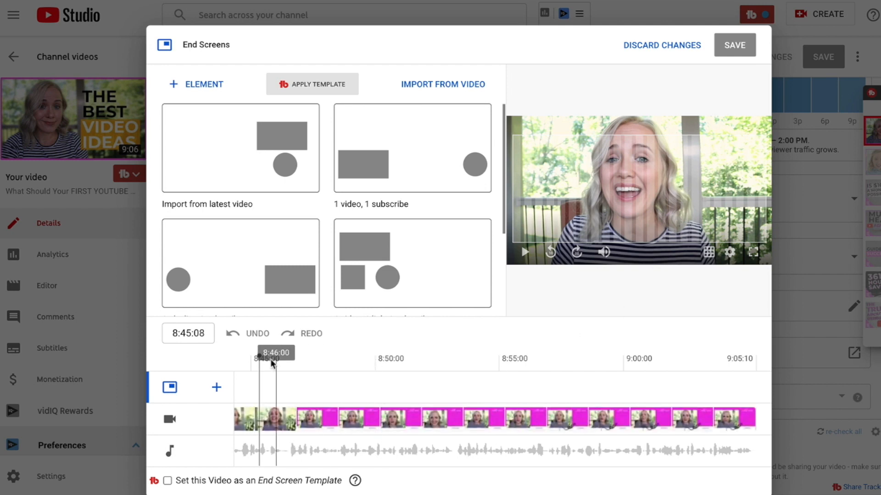
Step: Play the video's closing segment from about 8:46 to check the space left for end screen elements
drag(258, 358, 296, 360)
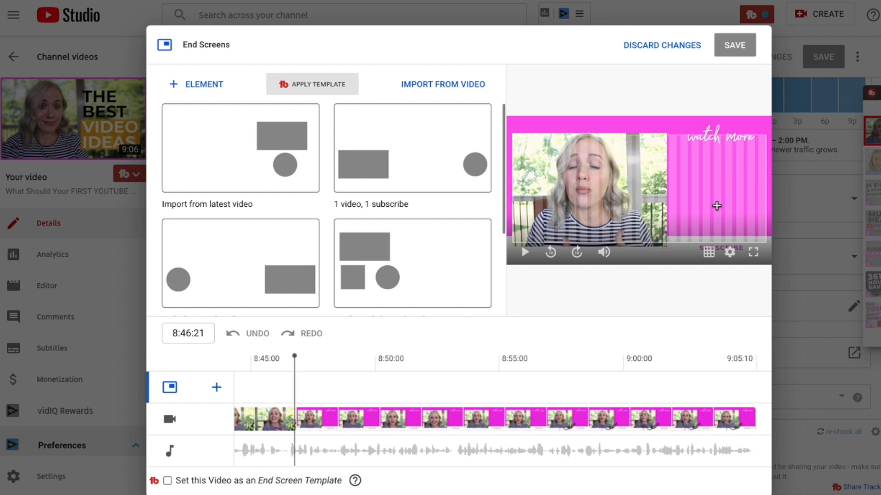
key(XF86AudioRaiseVolume)
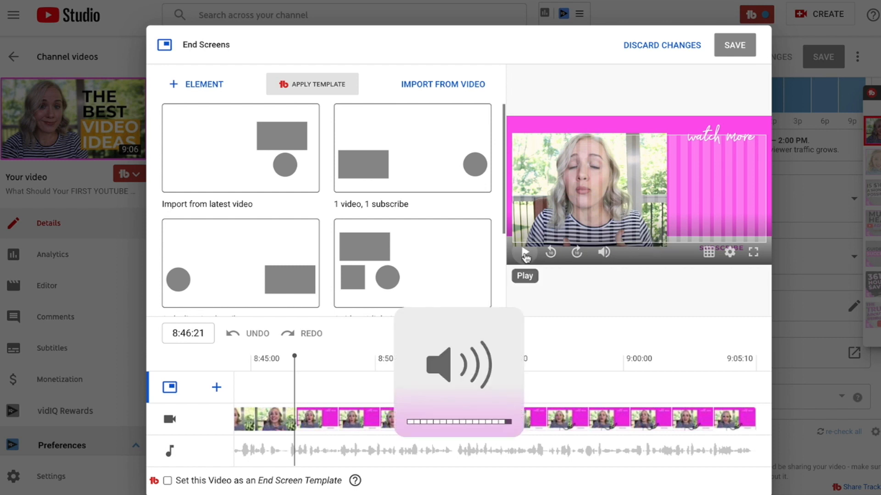
click(525, 253)
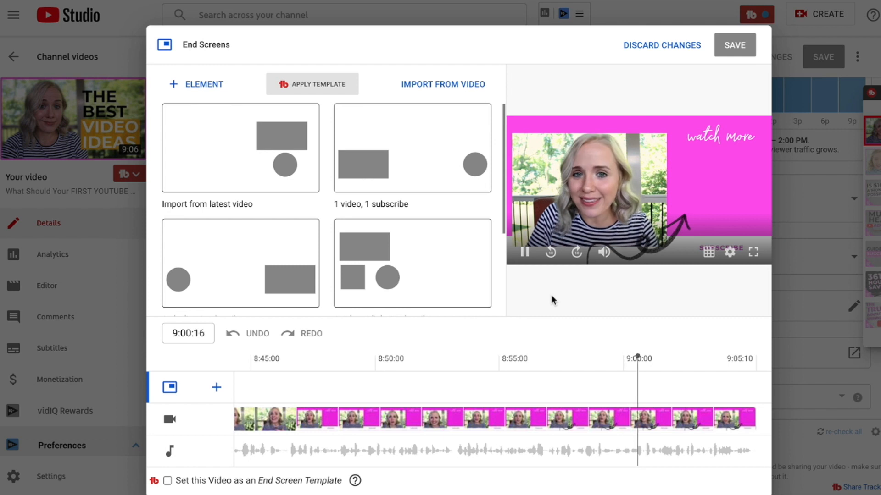
click(526, 255)
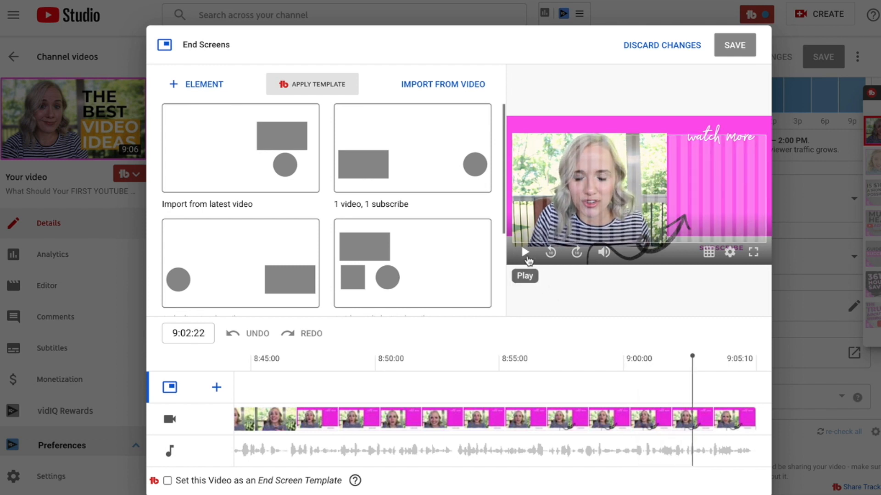
Step: Add a video element featuring "How To Make Your First YouTube Video (Step By Step For Beginners!)" and place it under the "watch more" text
click(204, 87)
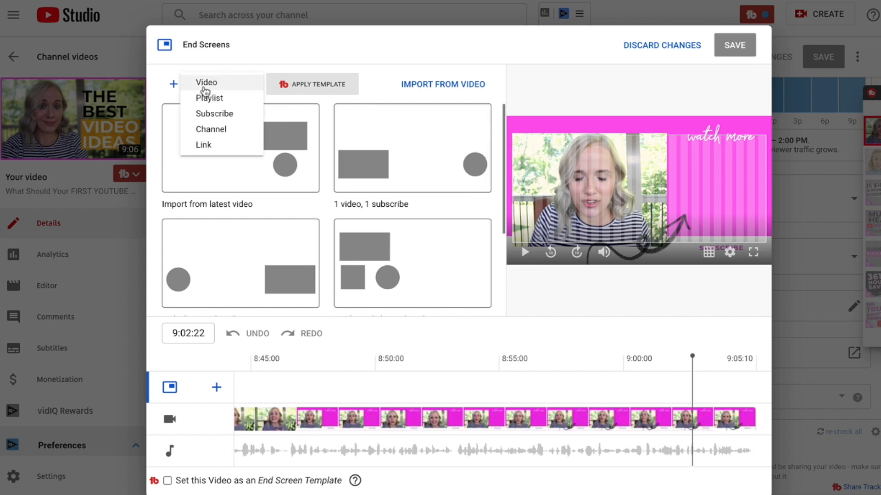
click(206, 82)
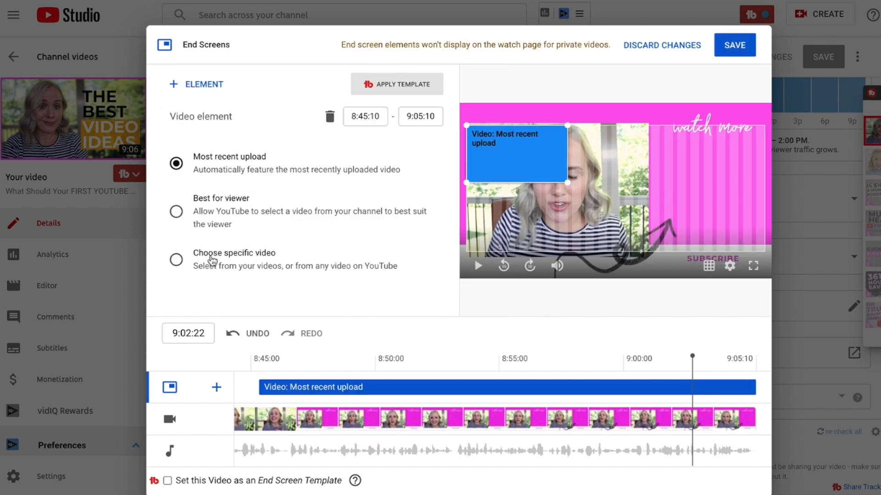
click(176, 263)
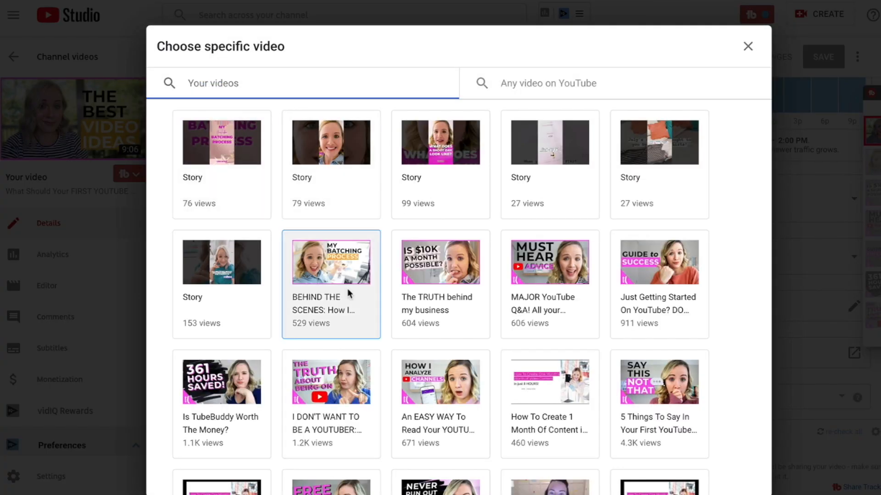
scroll(348, 292, down, 3)
scroll(731, 273, down, 5)
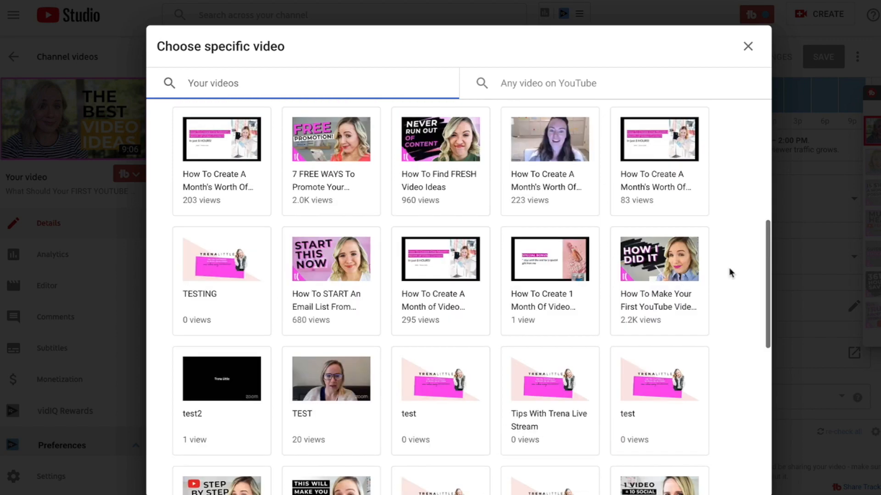
click(647, 306)
drag(505, 157, 692, 167)
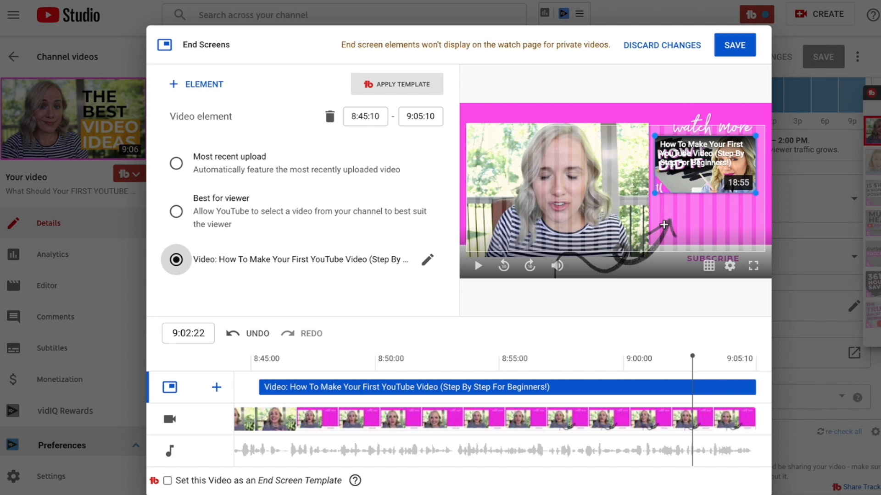
click(196, 87)
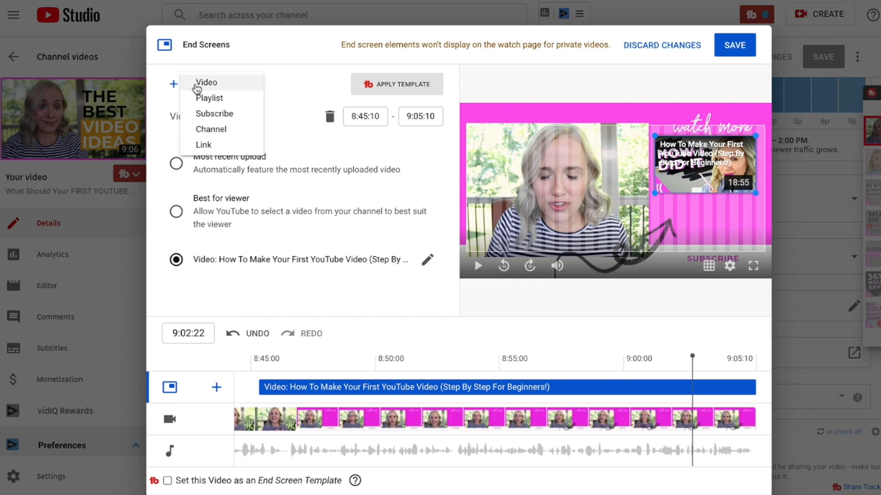
click(214, 143)
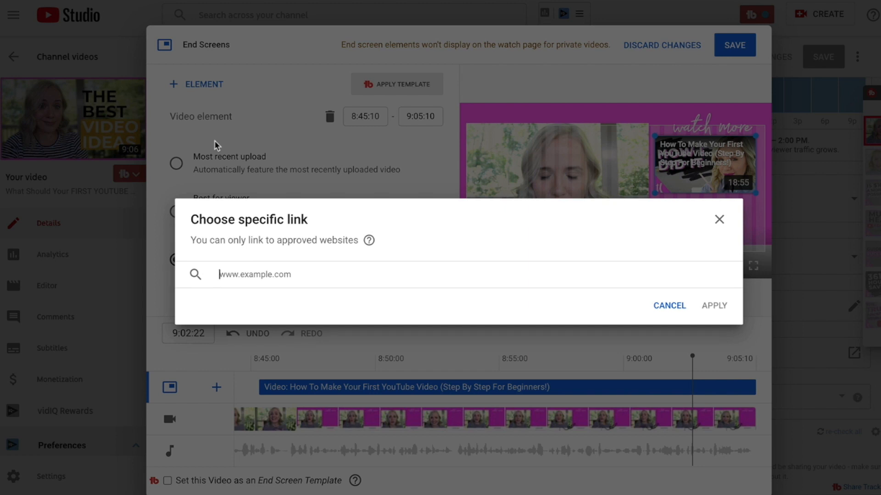
text(www.trenalittle.com/roadmap)
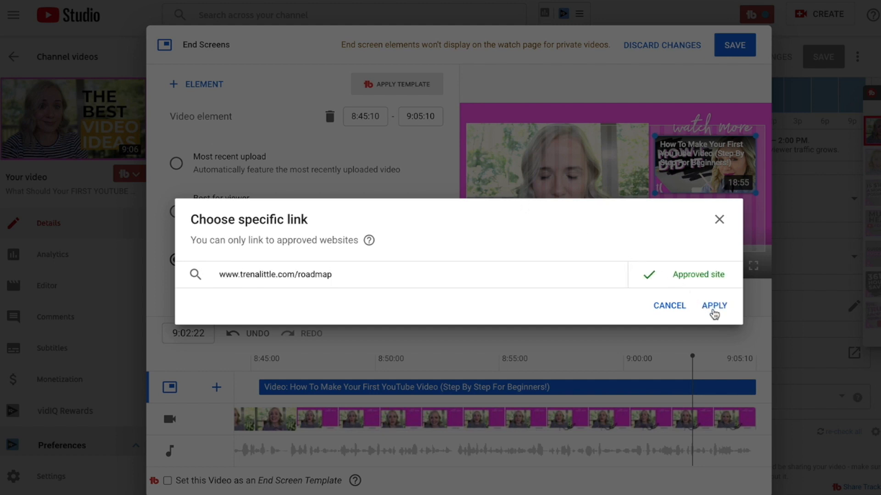
click(714, 306)
click(331, 213)
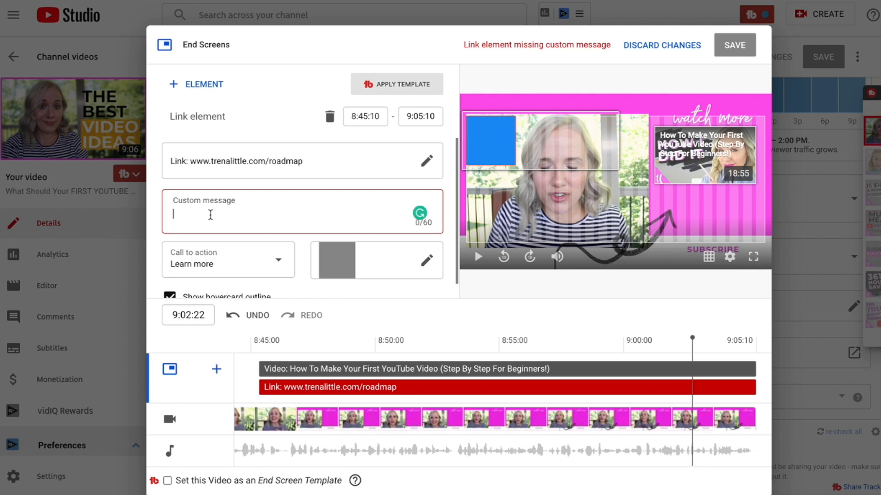
text(GET THE ROAM)
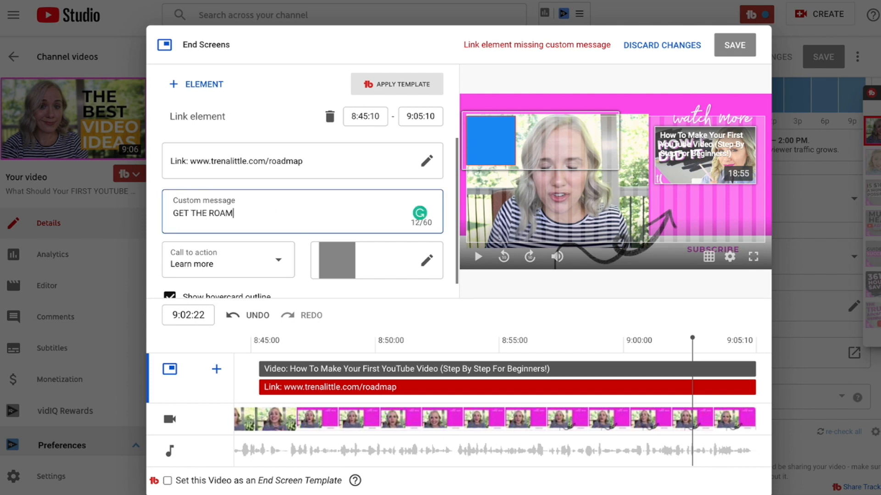
text(MAP HERE!)
Step: Set the link element's call to action to Download and apply the uploaded custom image
scroll(224, 254, down, 1)
click(281, 248)
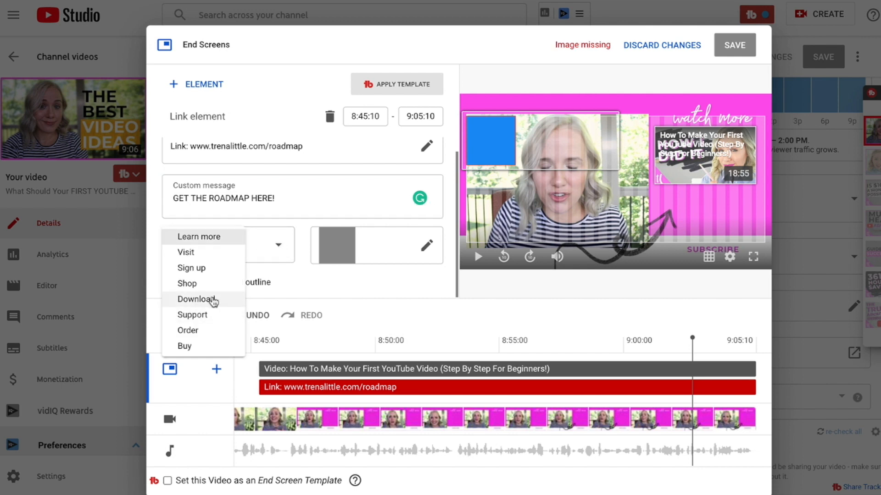
click(196, 299)
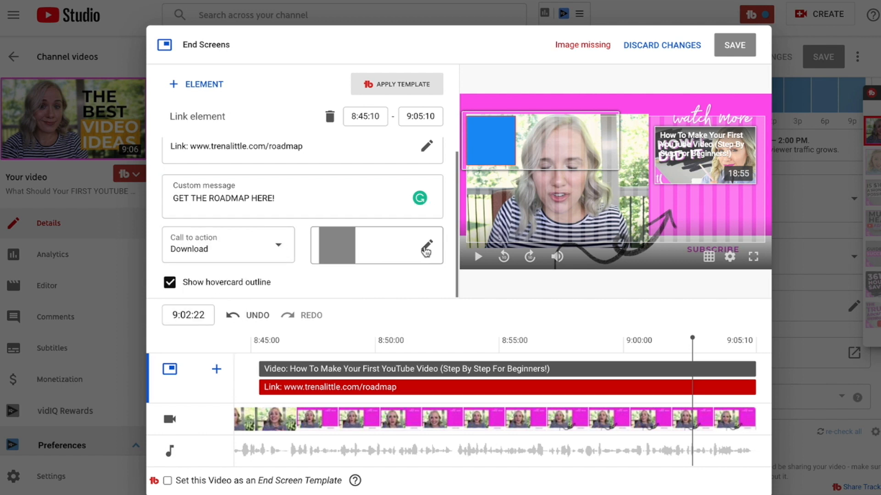
click(426, 250)
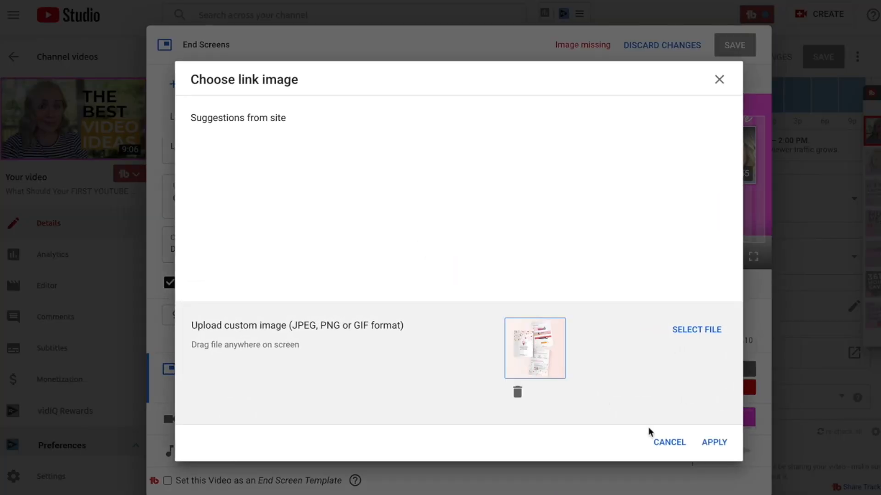
click(714, 443)
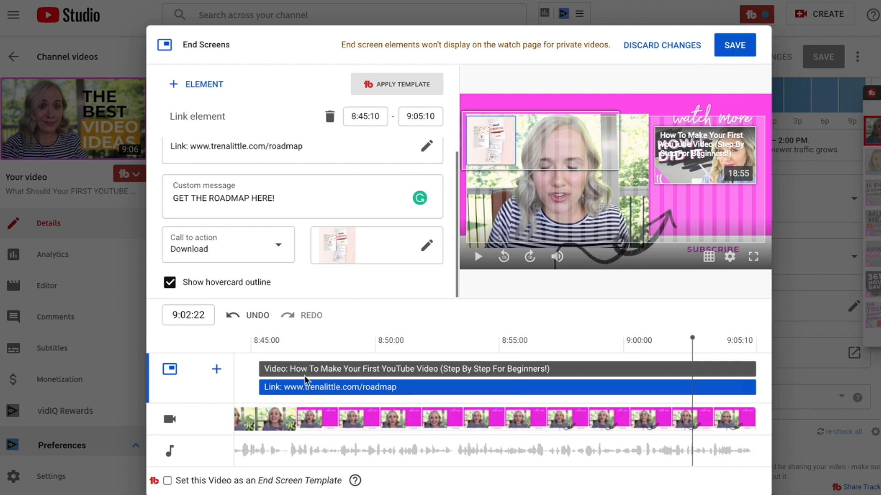
Step: Place the link element below the video element, preview it from about 8:45, and shift it left to sit beside the speaker footage
click(259, 357)
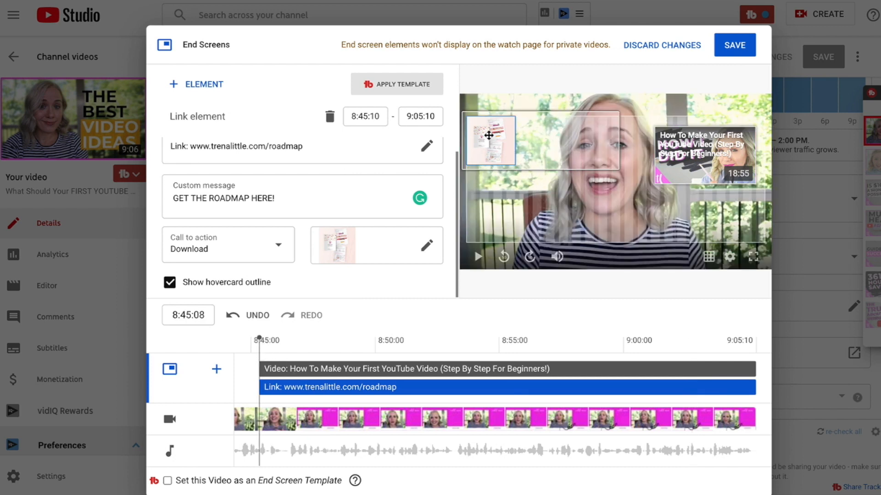
drag(489, 135, 704, 216)
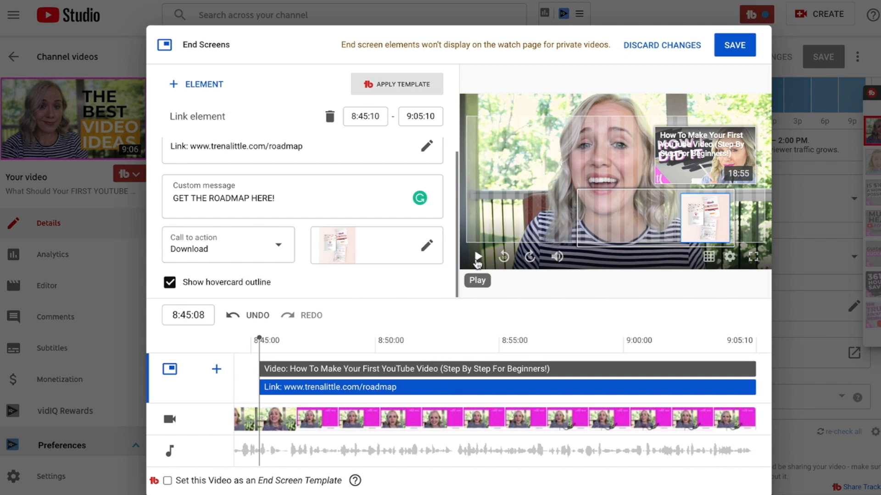
click(477, 259)
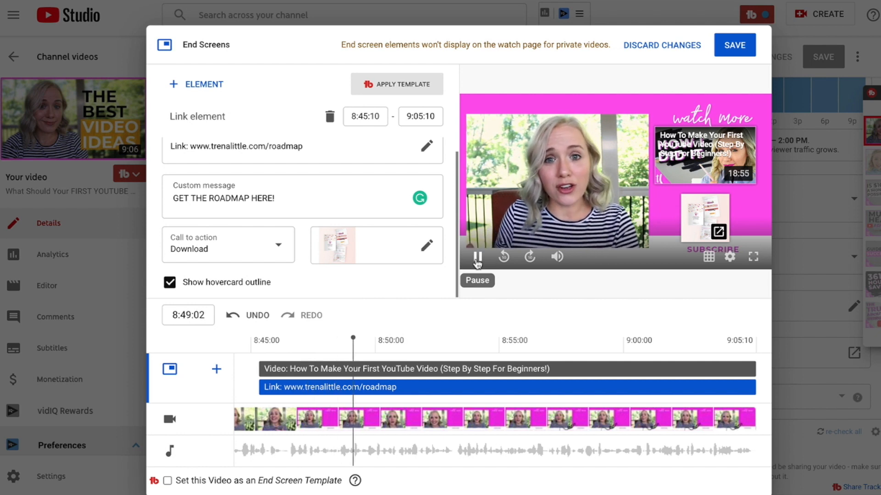
click(477, 259)
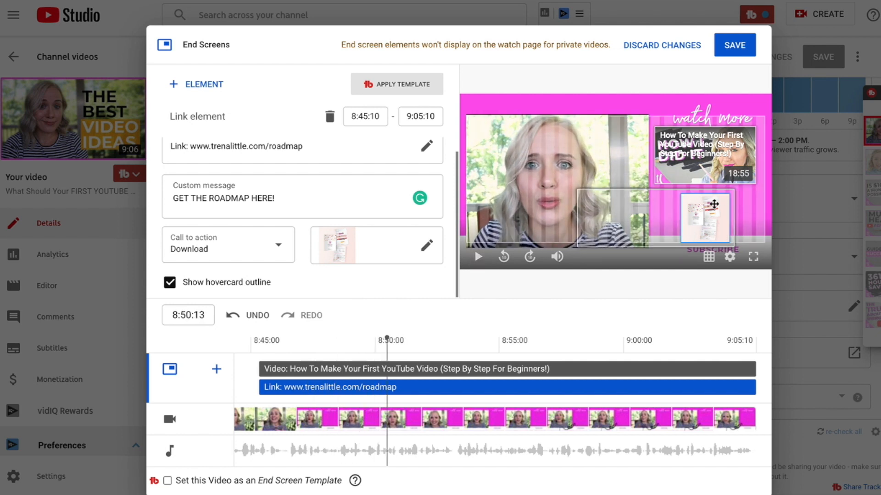
drag(714, 204, 674, 223)
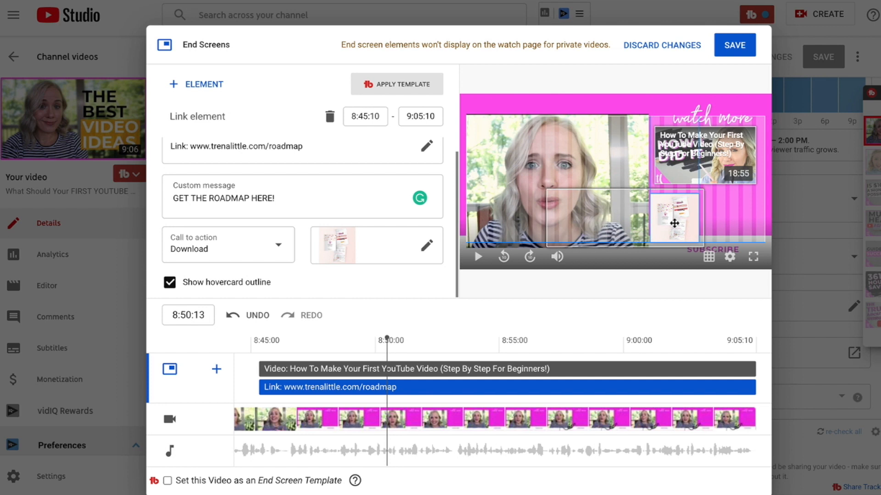
Step: Add a subscribe element to the right of the link element, above the "SUBSCRIBE" text, and preview the end screen
click(205, 85)
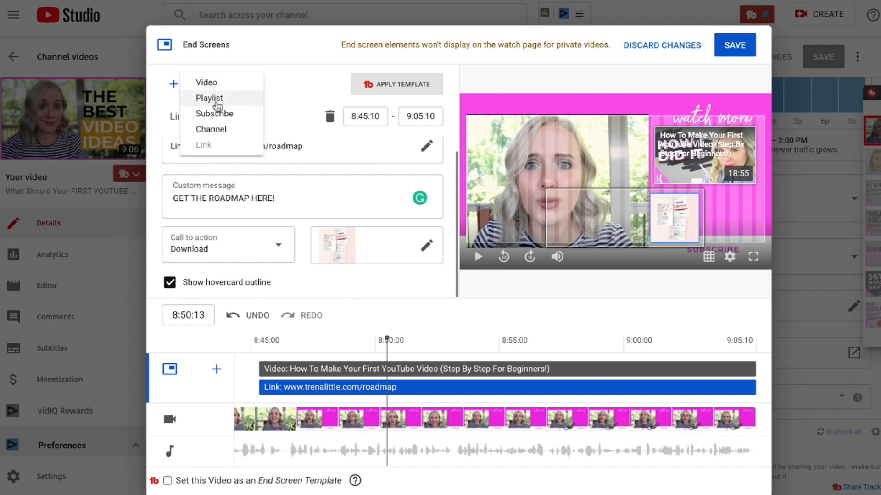
click(219, 114)
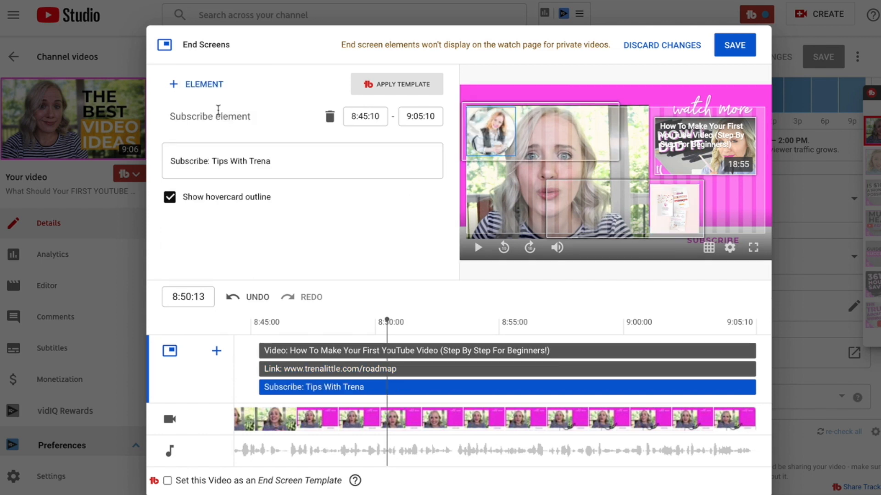
drag(493, 139, 730, 215)
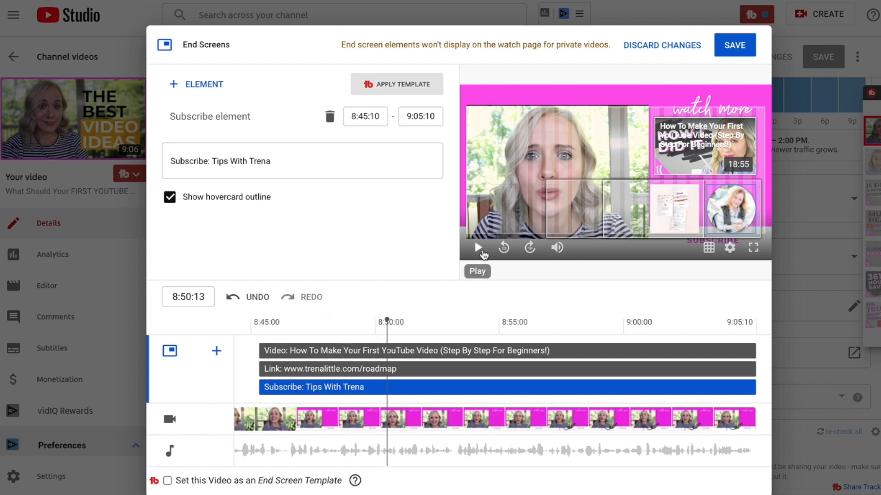
click(477, 248)
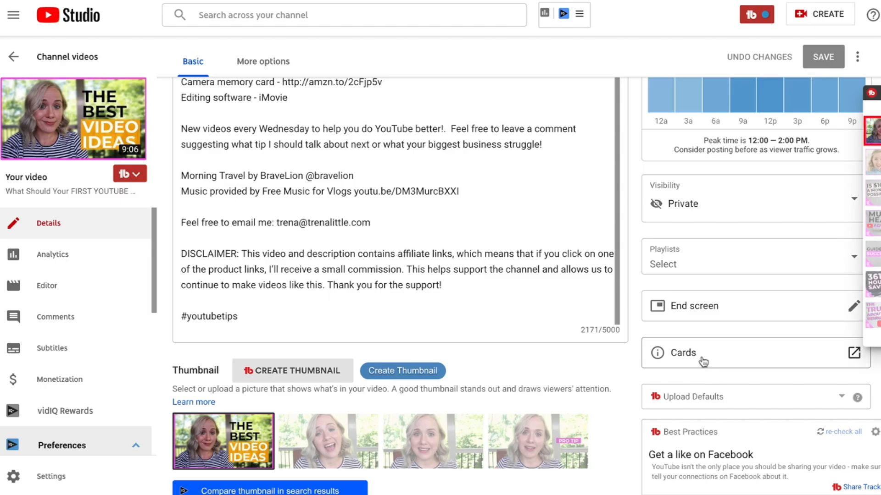
Step: Open the video's cards editor and add a video card at 3:02 promoting the upload "5 Things To Say In Your First YouTube Video"
click(702, 362)
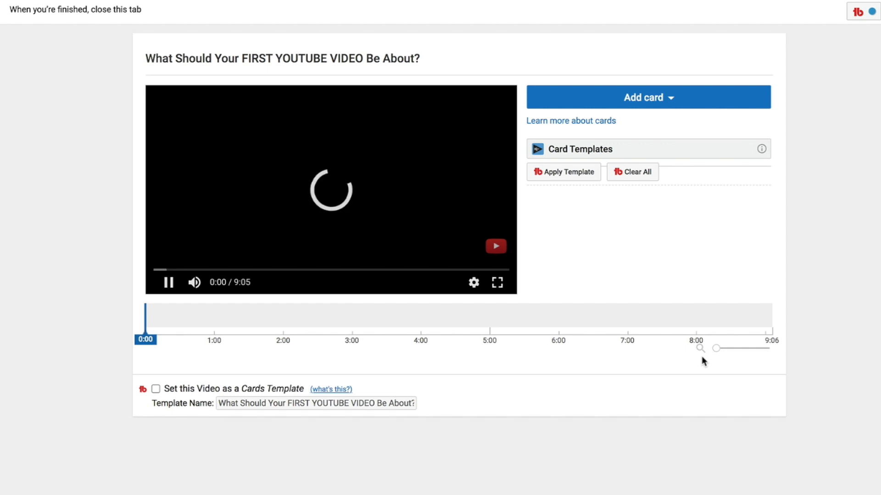
click(168, 285)
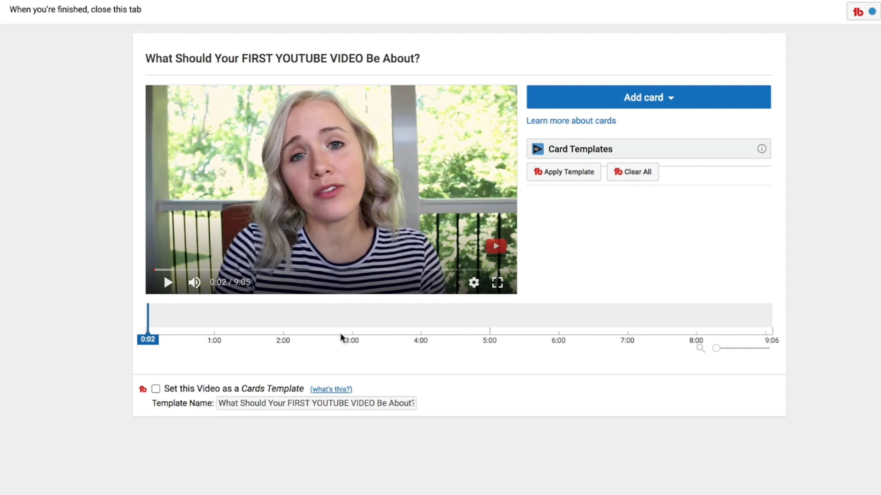
click(352, 307)
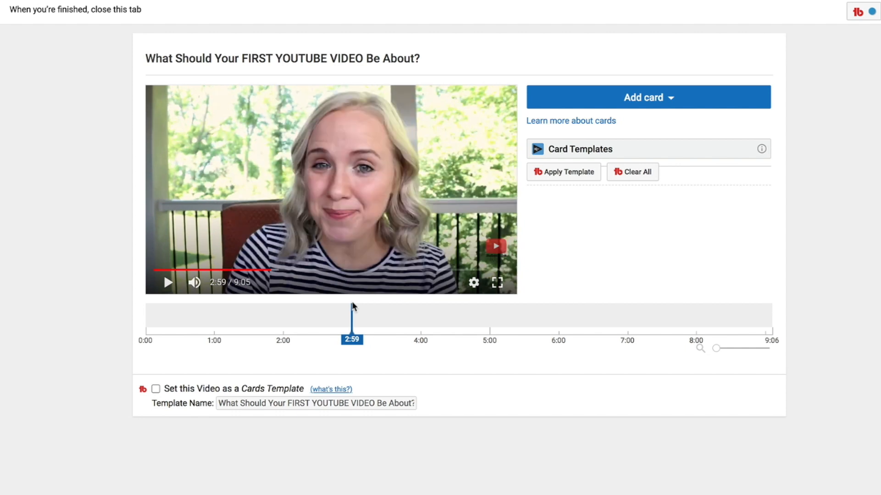
click(677, 101)
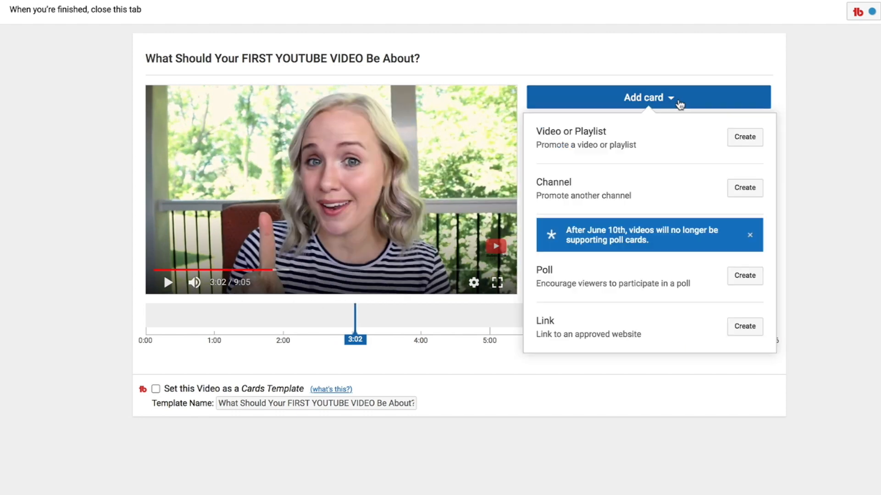
click(741, 139)
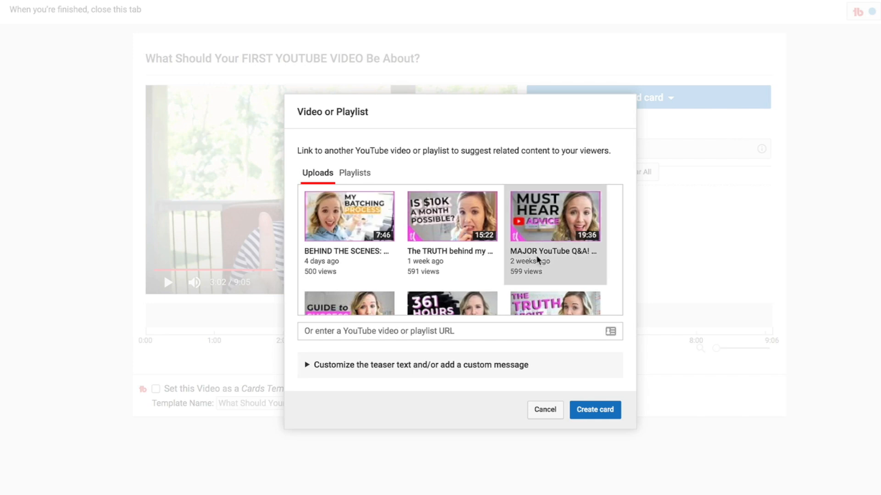
scroll(537, 259, down, 5)
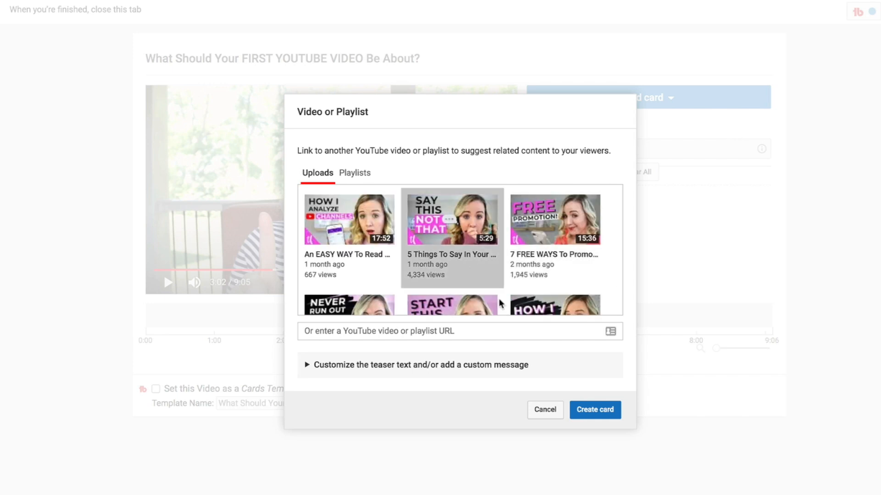
click(598, 411)
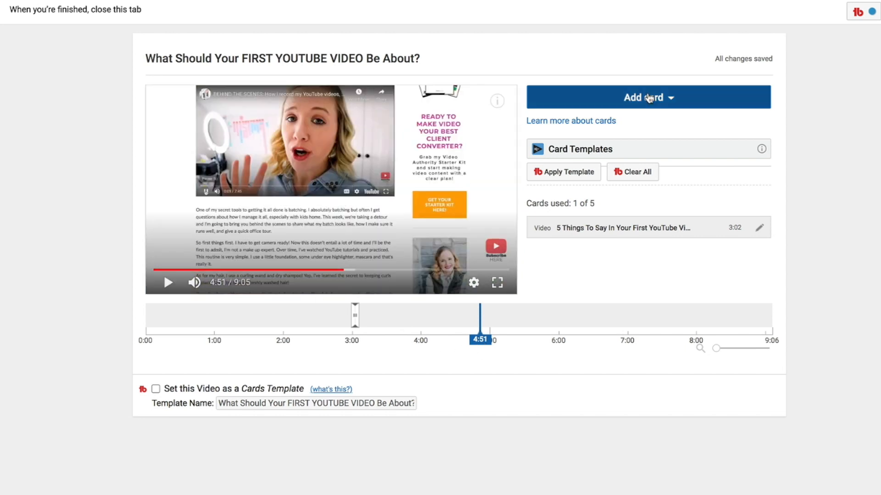
Step: Add a playlist card at 4:51 promoting the "Business Basics To Get You Started" playlist
click(663, 97)
click(744, 137)
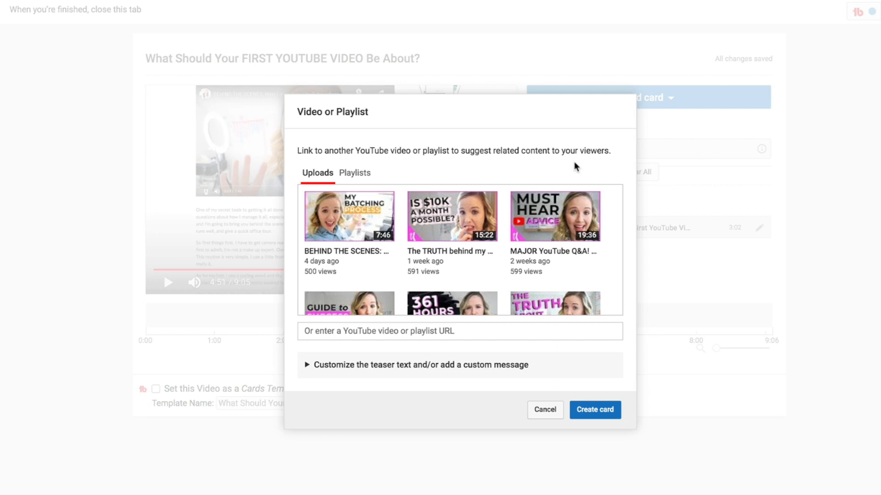
click(358, 175)
scroll(546, 234, down, 1)
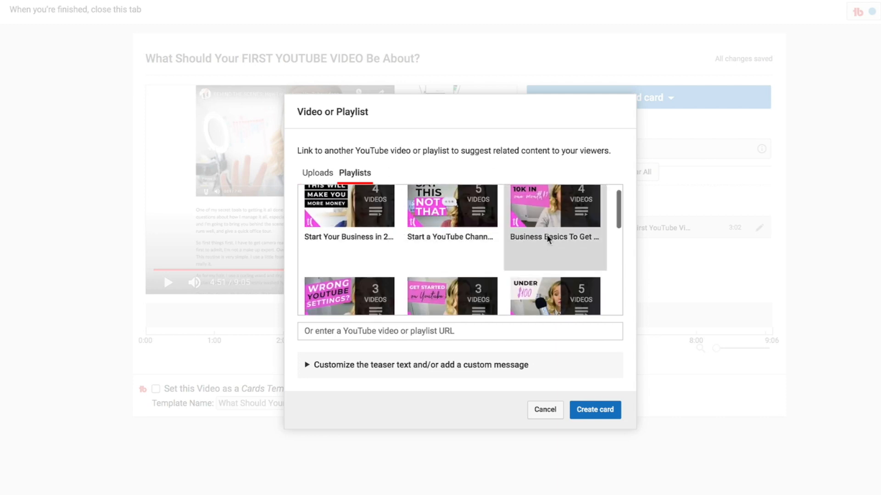
click(605, 415)
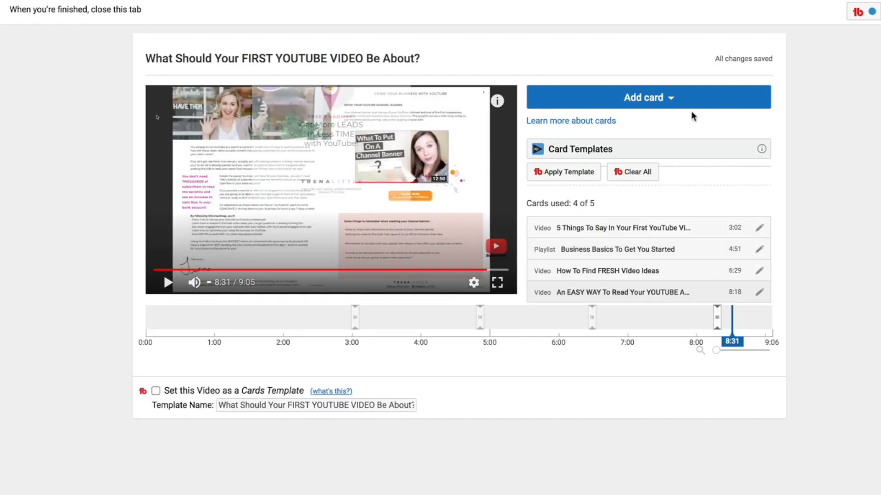
click(692, 98)
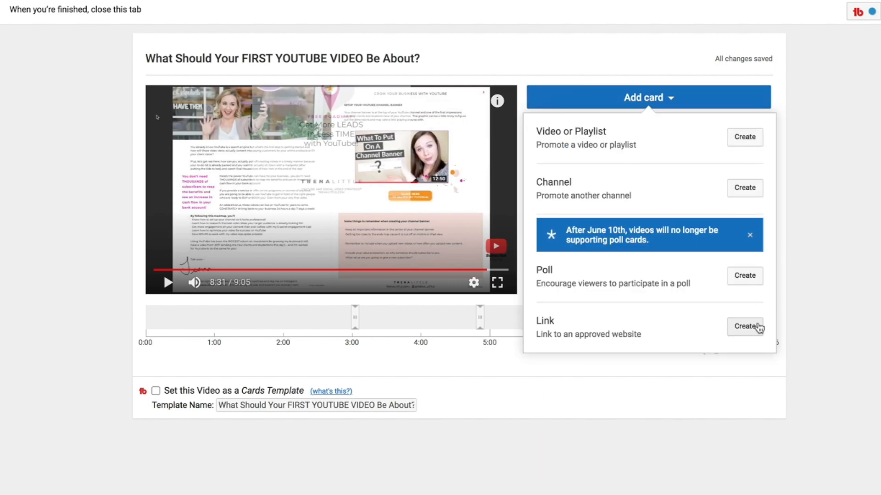
click(756, 326)
click(403, 150)
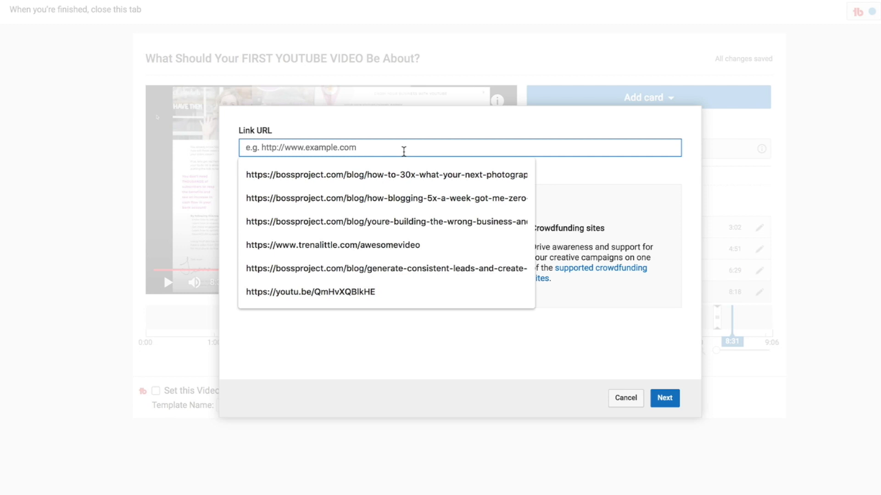
text(https://www.trenalittle.com/roadmap)
click(664, 398)
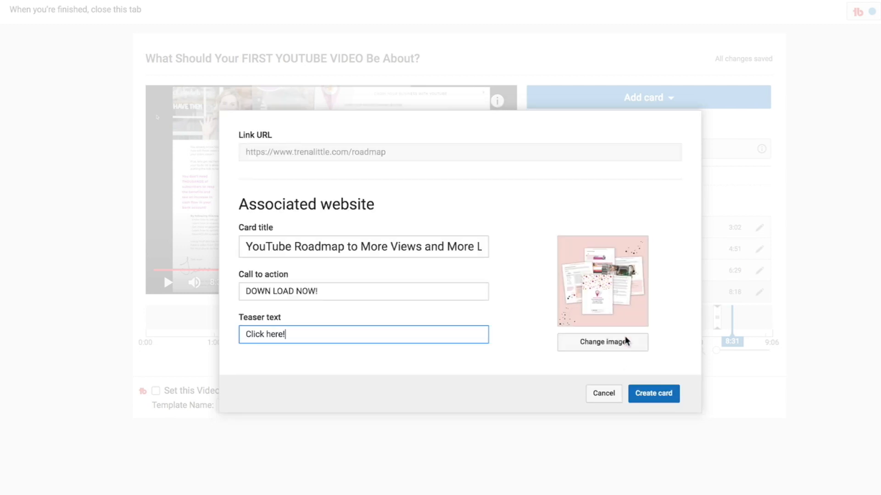
click(661, 399)
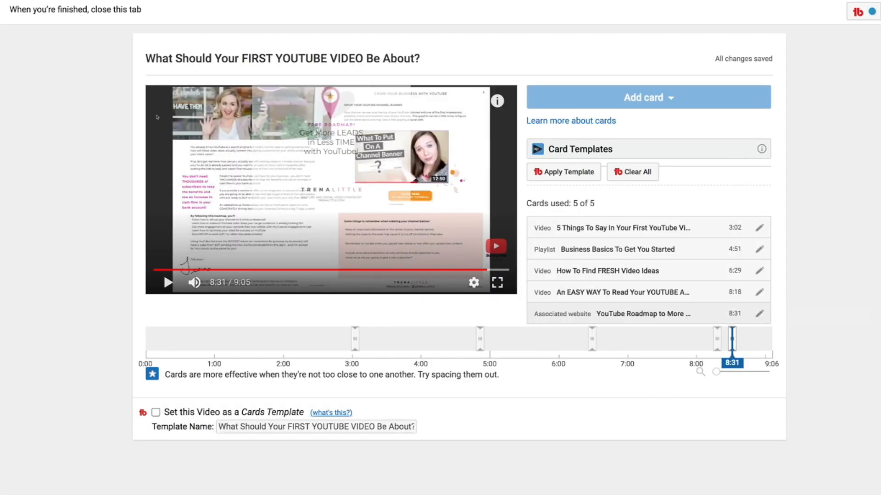
Step: Back in the video details, change the visibility to Schedule with the publish date Jul 6, 2020
scroll(736, 282, down, 2)
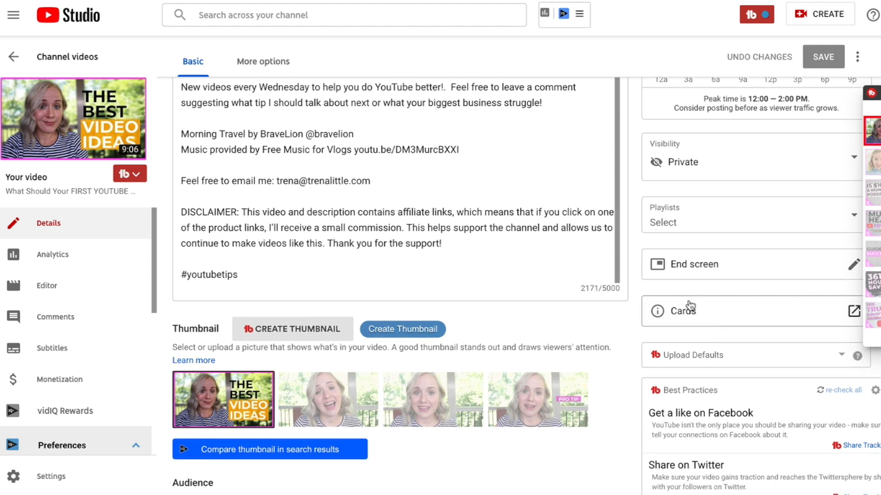
scroll(435, 242, up, 6)
scroll(435, 242, up, 2)
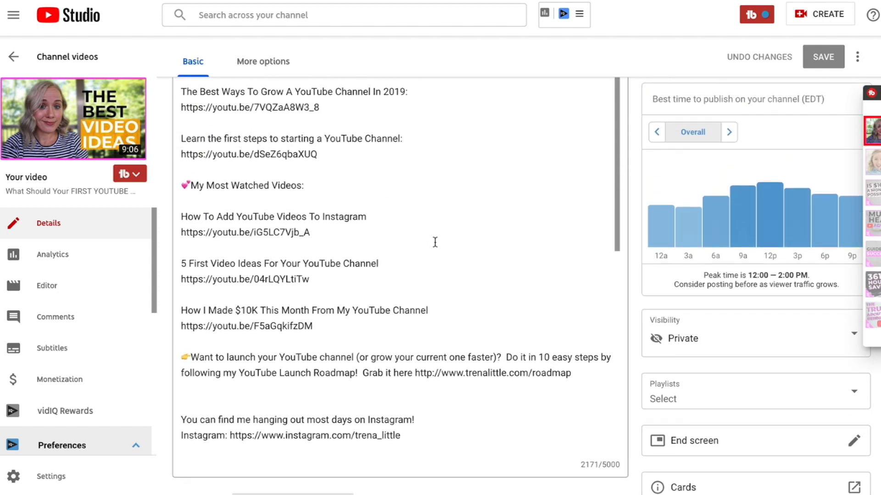
click(710, 354)
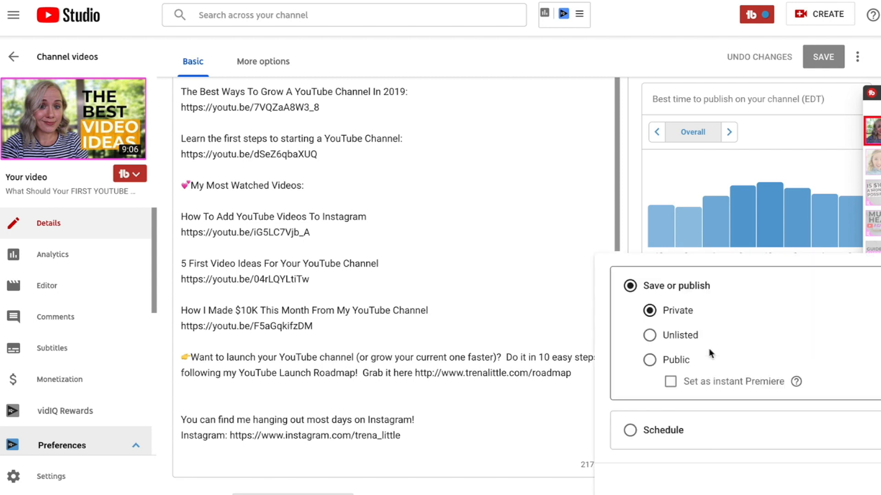
click(634, 434)
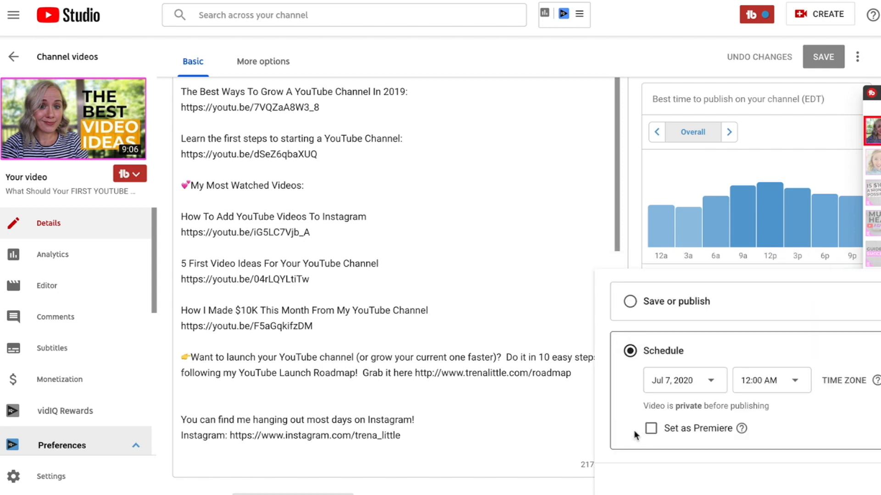
click(711, 385)
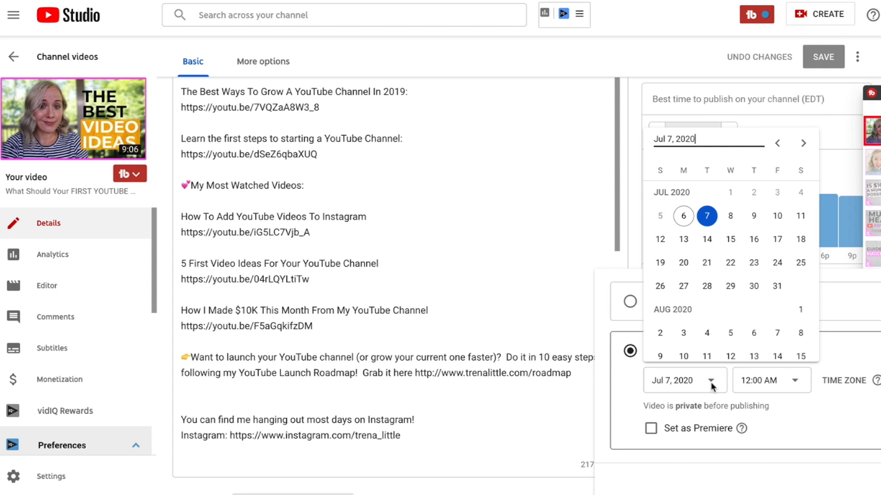
click(683, 216)
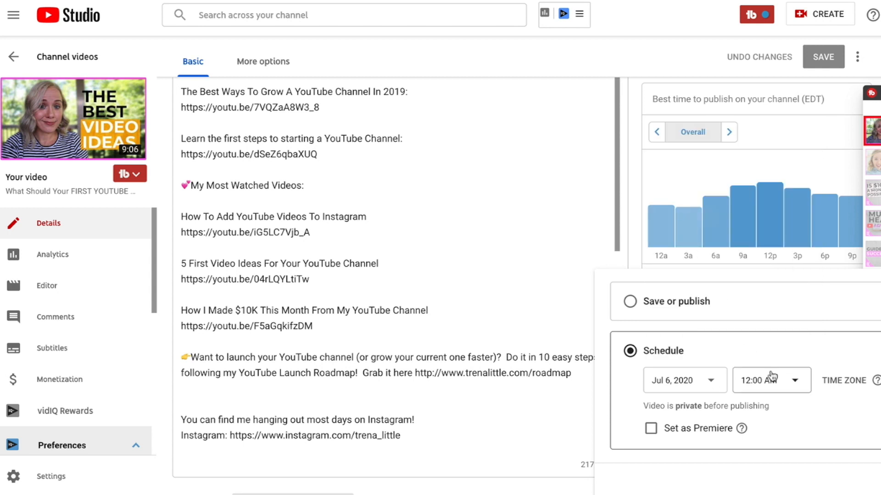
Step: Set the scheduled publish time to 11:30 AM and apply the visibility setting
click(790, 388)
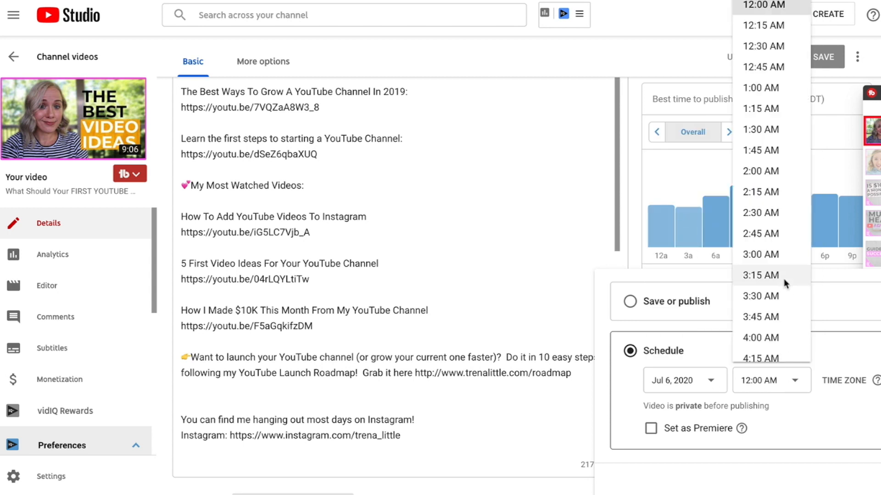
scroll(783, 279, down, 6)
scroll(783, 279, down, 7)
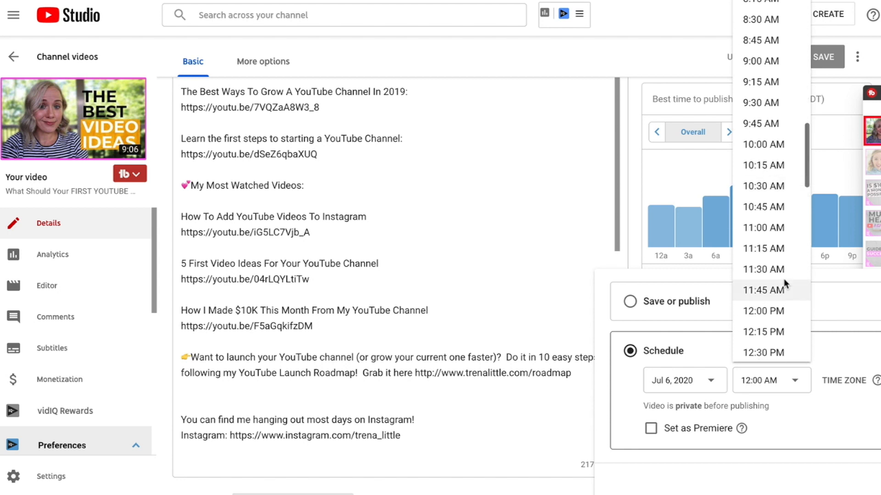
click(778, 269)
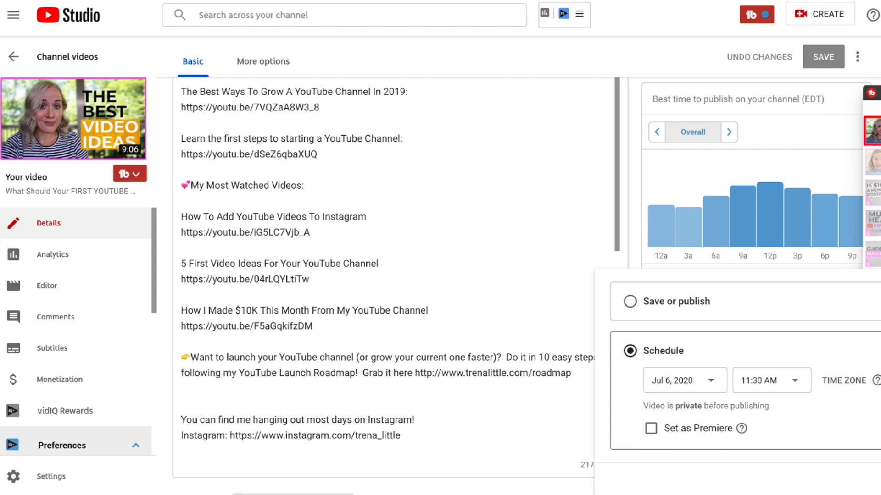
click(853, 492)
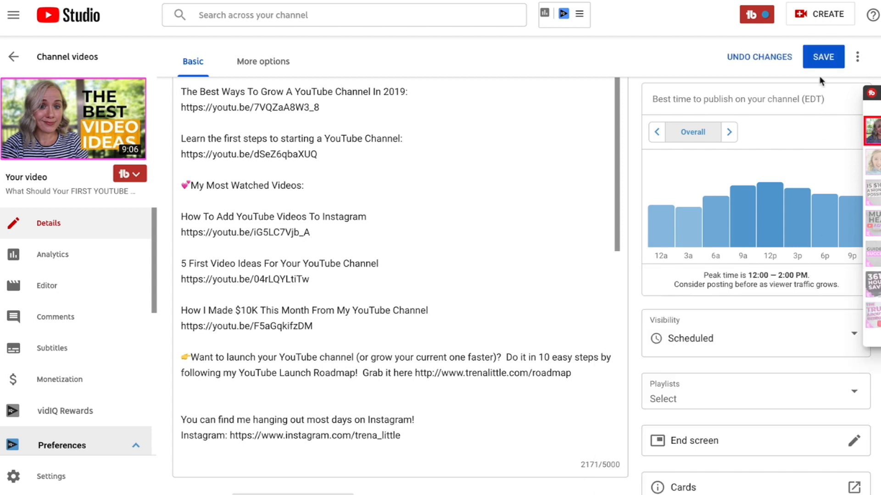
Step: Save the video's changes and return to the channel's video list to check the new upload's scheduled status
click(819, 63)
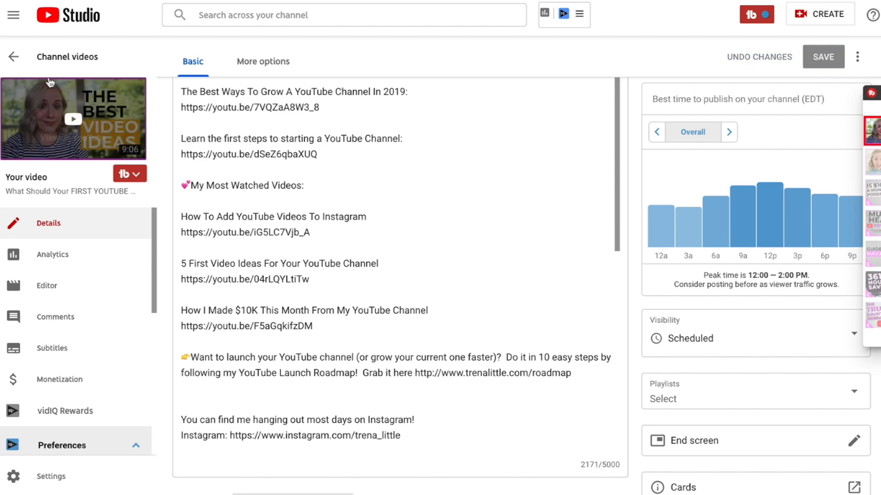
click(12, 59)
mouse_move(503, 219)
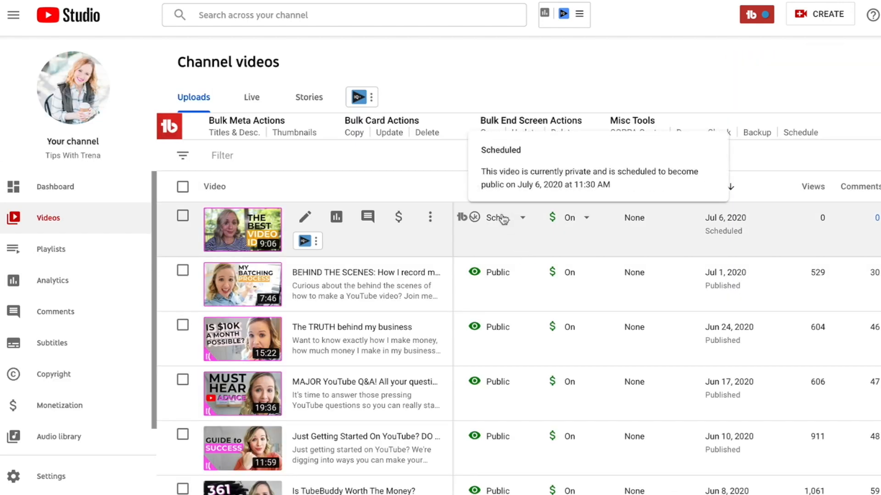